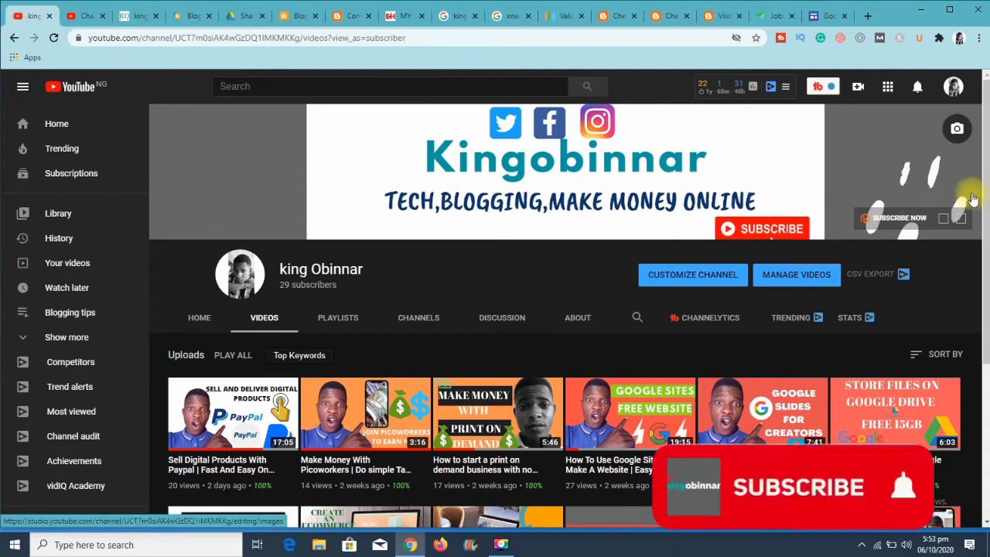
drag(986, 186, 974, 147)
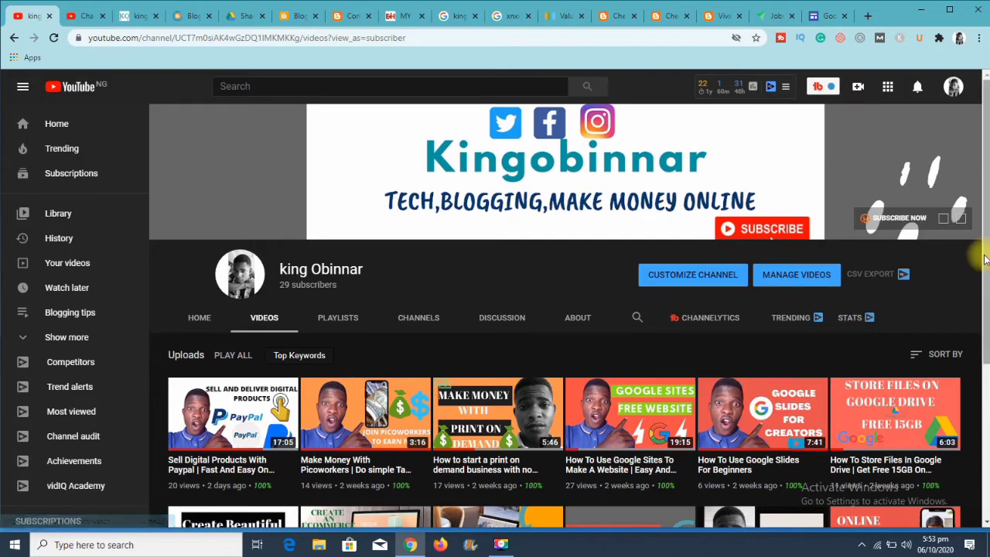
scroll(979, 395, down, 1)
scroll(978, 396, down, 2)
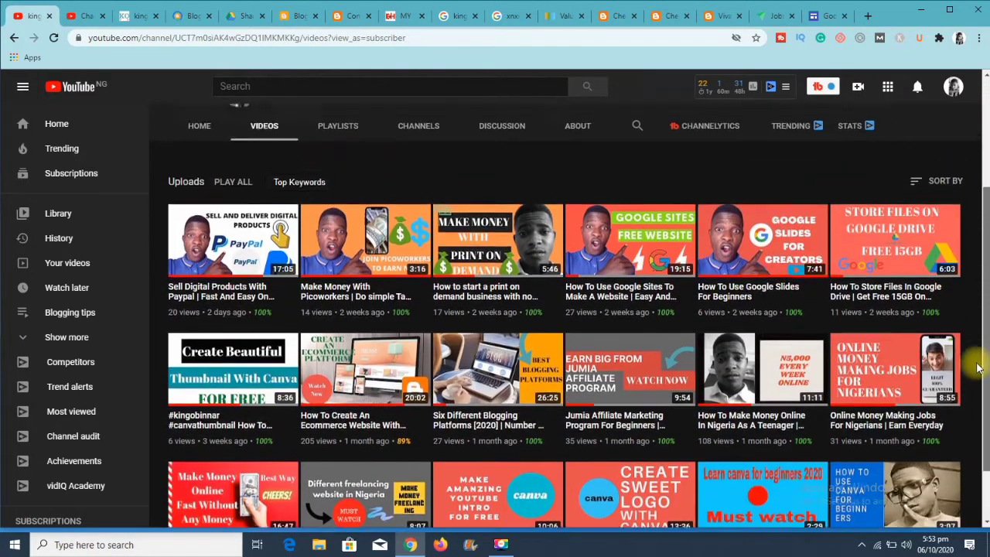
scroll(985, 306, up, 1)
drag(987, 306, 988, 263)
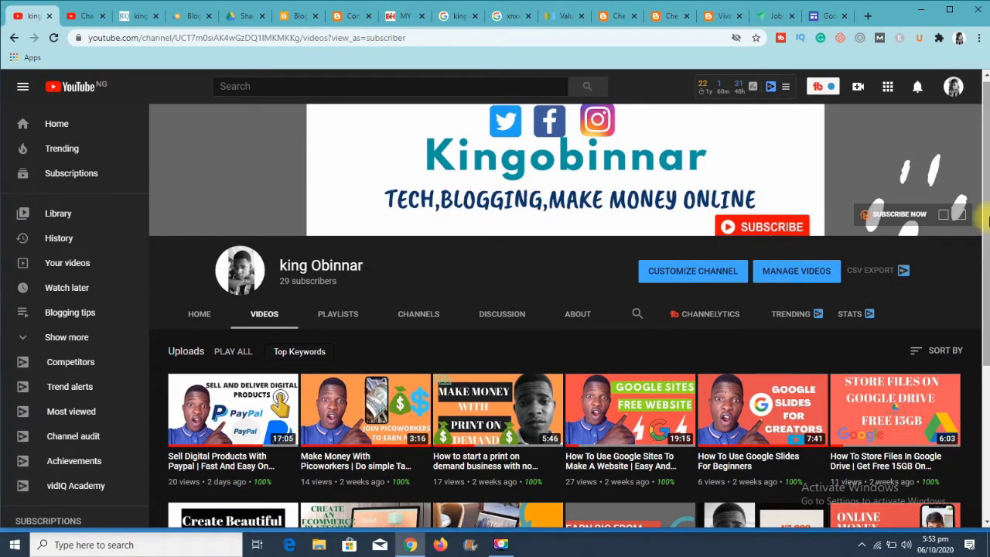
Step: Switch to Google Sites and create a new site from the Salon template in the full template gallery
click(822, 16)
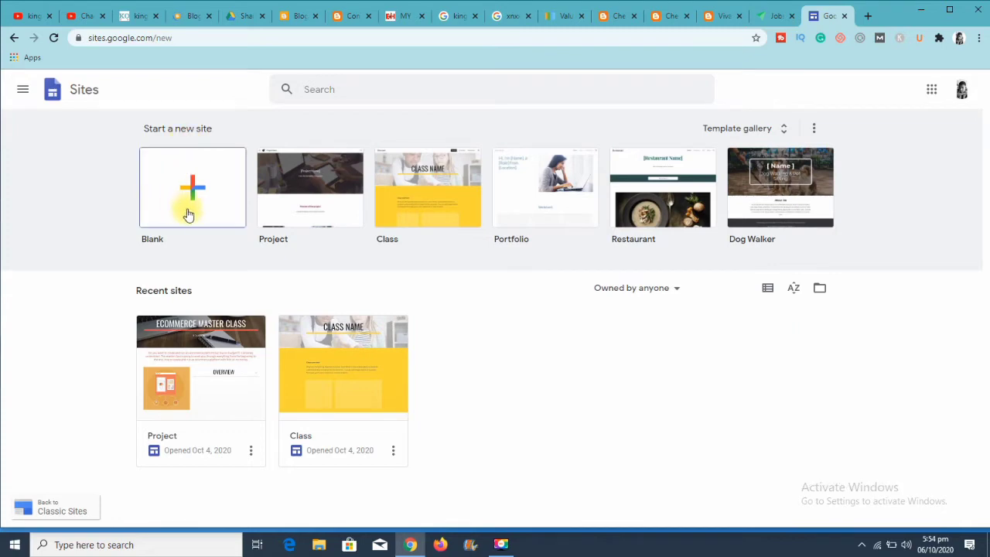
click(782, 139)
drag(977, 223, 977, 155)
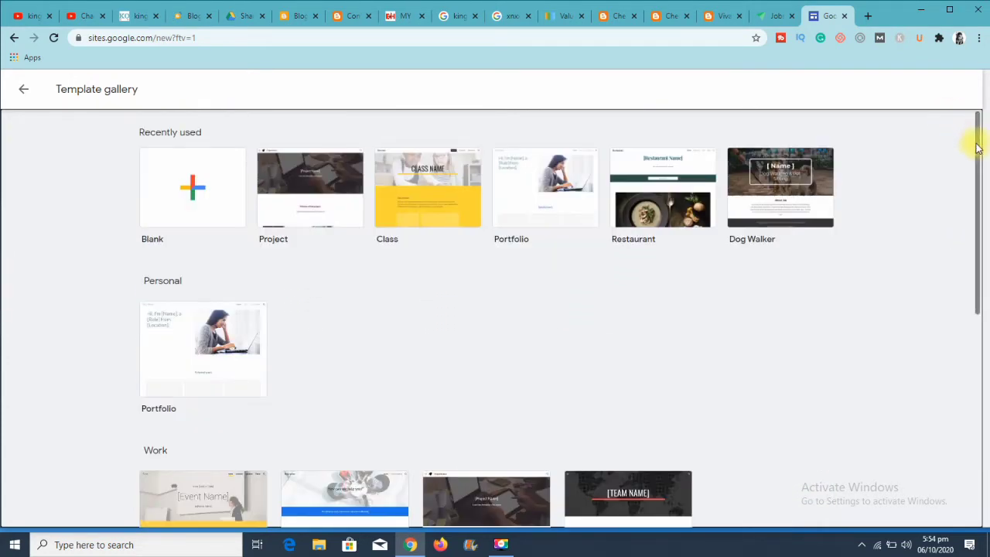
drag(973, 146, 975, 352)
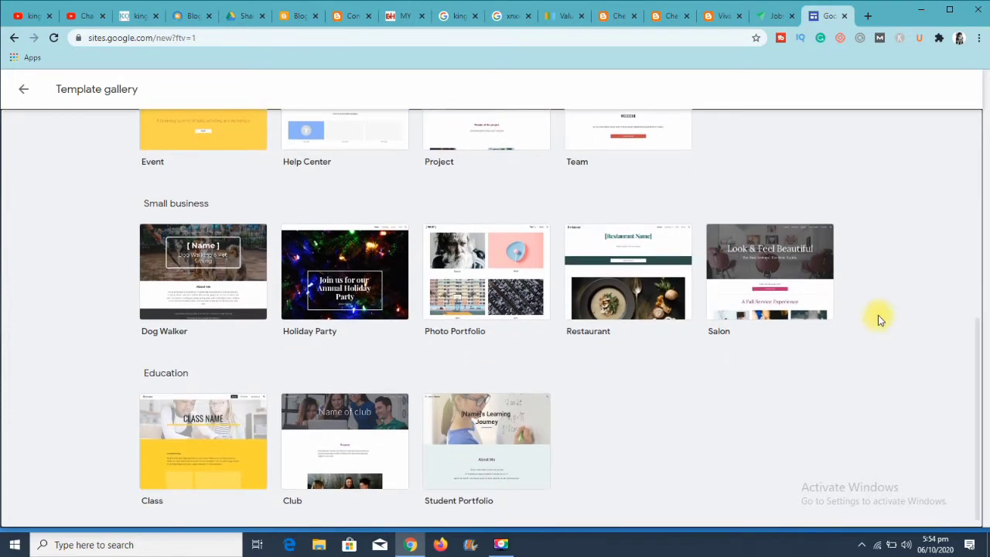
click(805, 296)
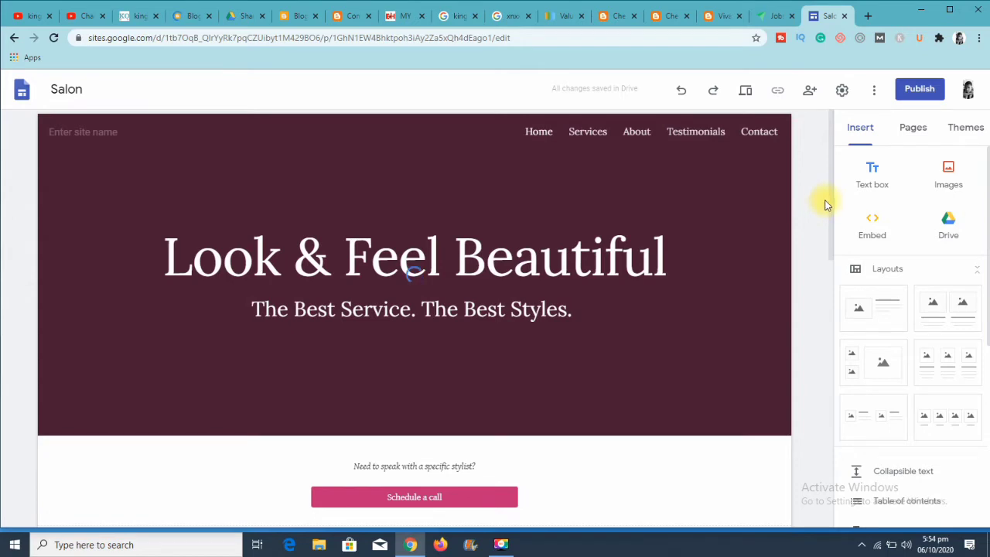
Step: Look through the template's Home page and Services page from header to footer, ending on the Home page
scroll(827, 217, down, 3)
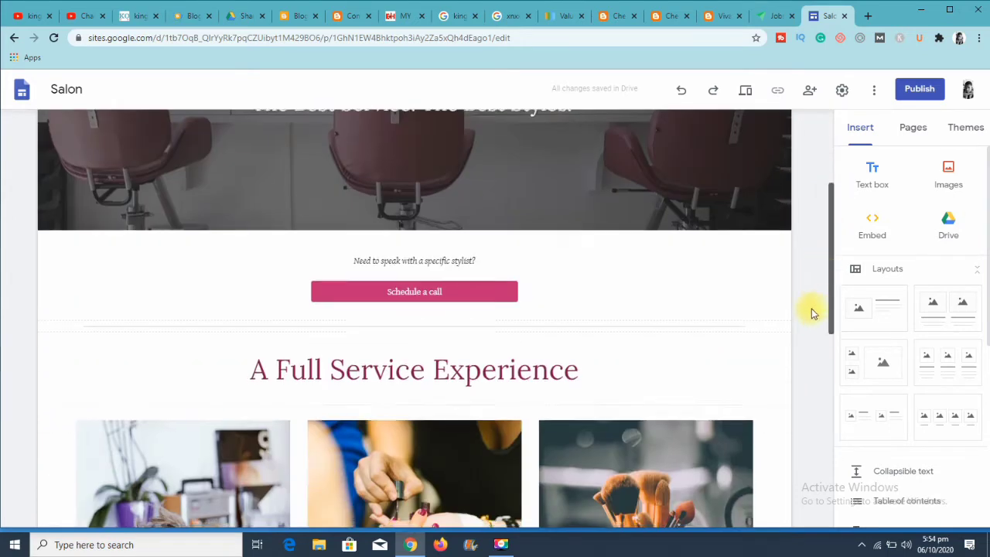
scroll(811, 312, down, 5)
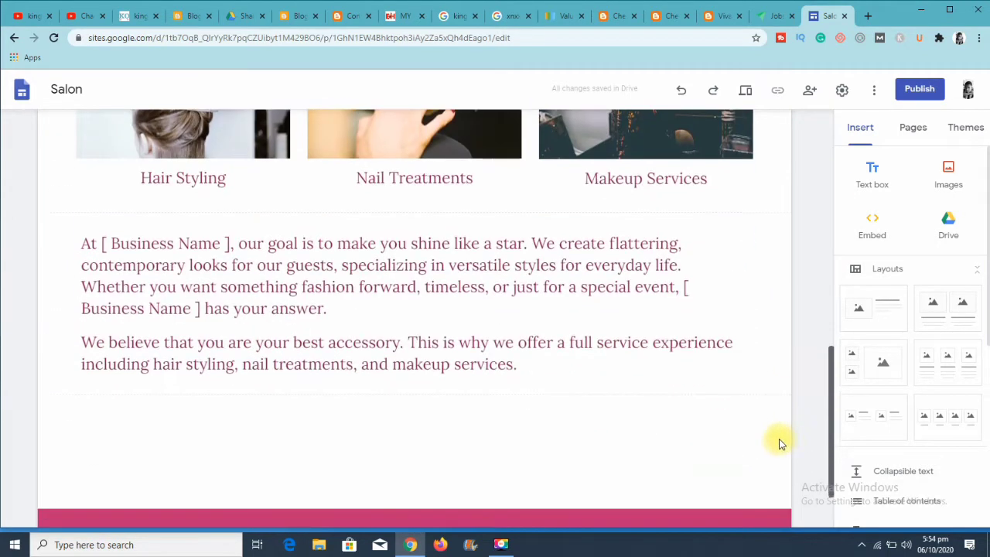
scroll(774, 464, down, 1)
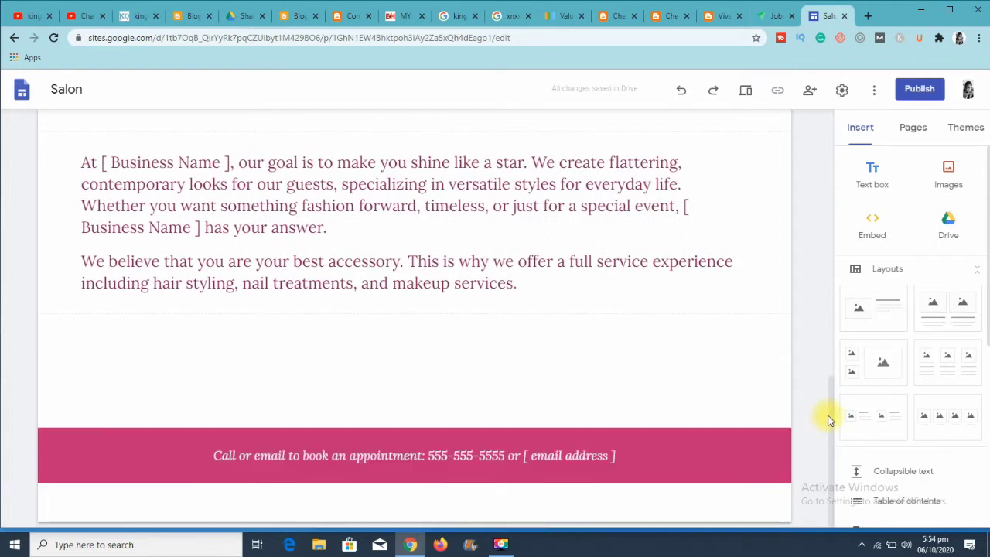
mouse_move(511, 503)
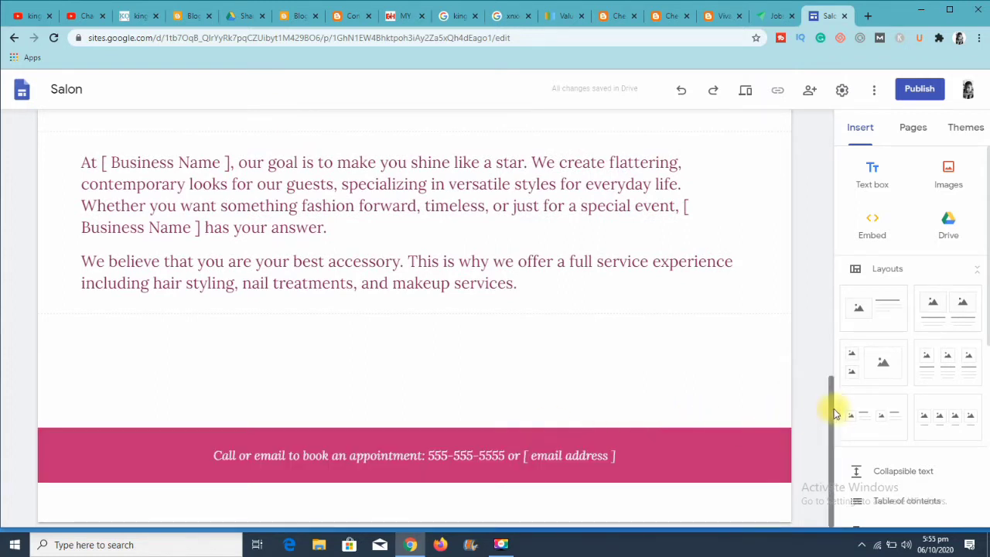
drag(830, 407, 840, 88)
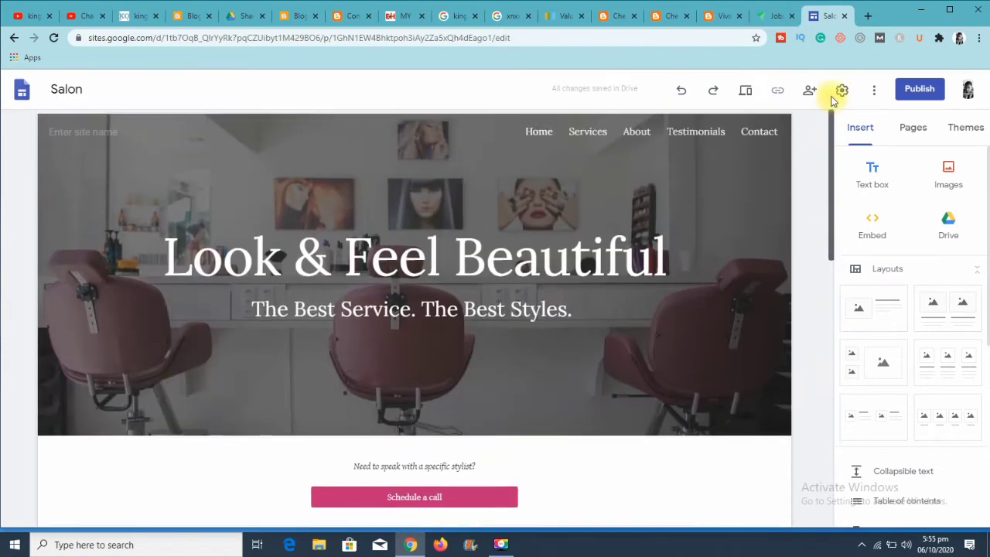
click(587, 133)
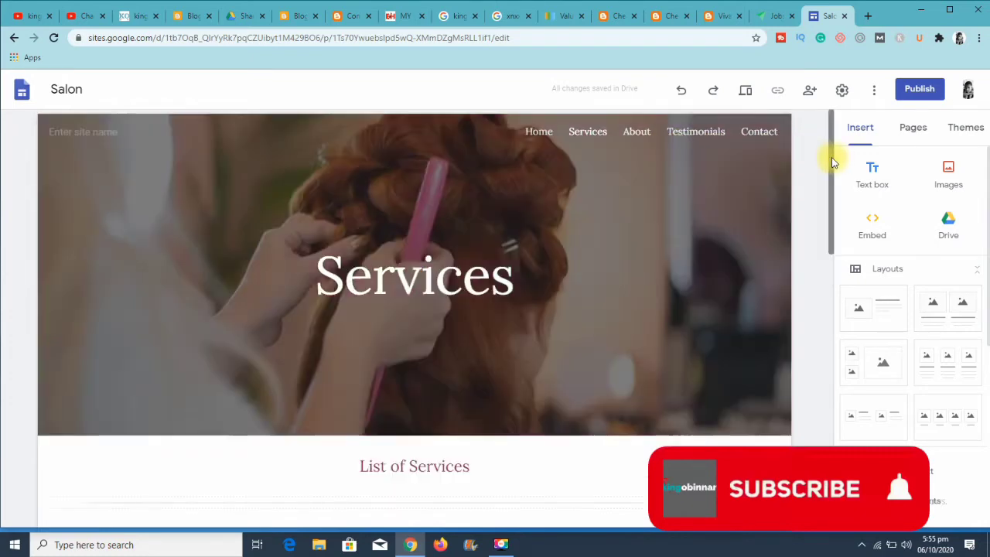
drag(831, 157, 774, 378)
scroll(774, 378, down, 4)
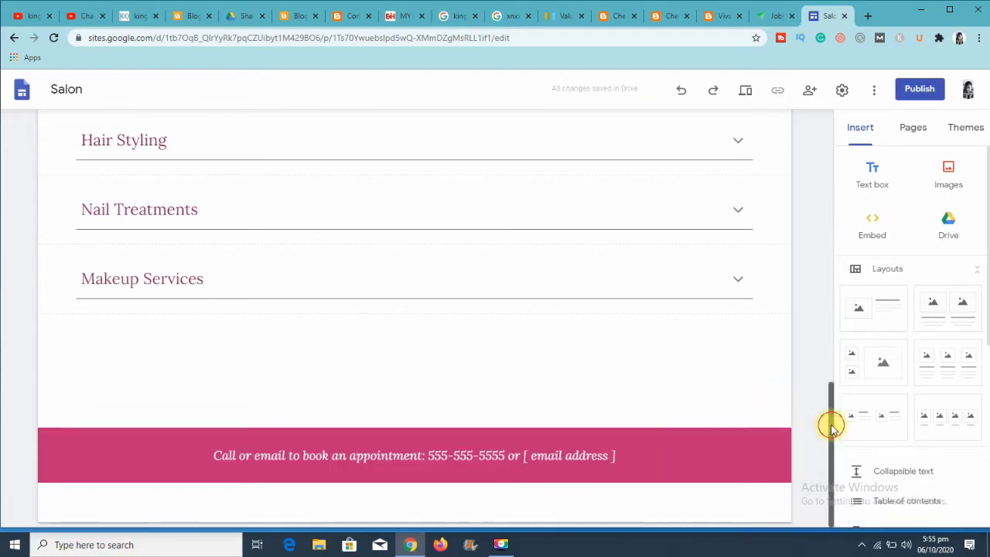
mouse_move(829, 424)
mouse_down()
mouse_move(844, 263)
mouse_move(829, 126)
mouse_up()
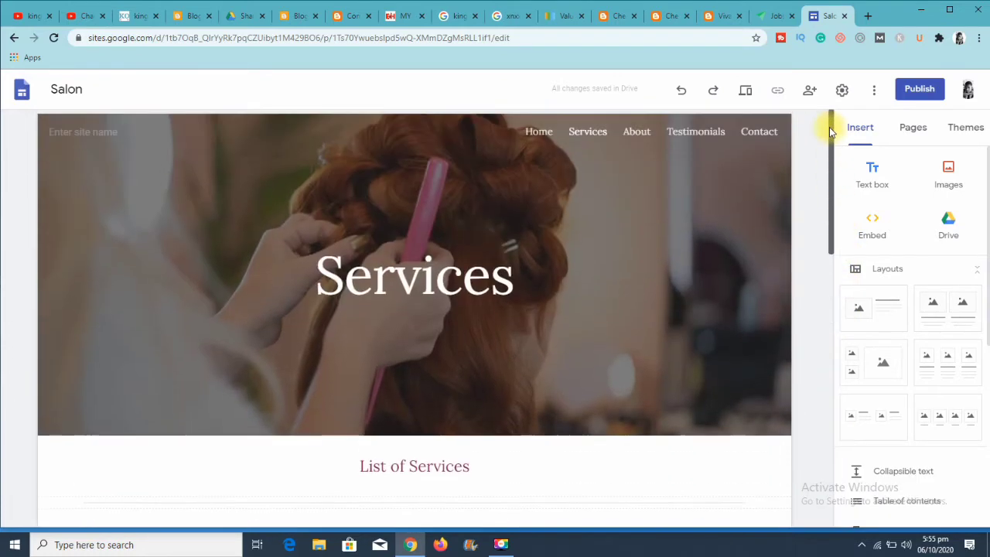
click(535, 131)
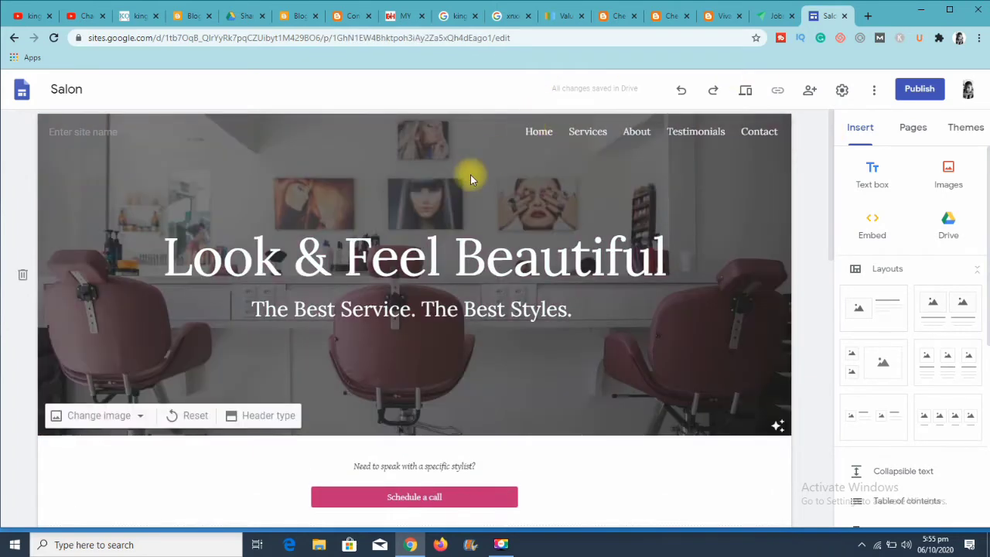
Step: Replace the Home page's header title with "look up store"
click(669, 263)
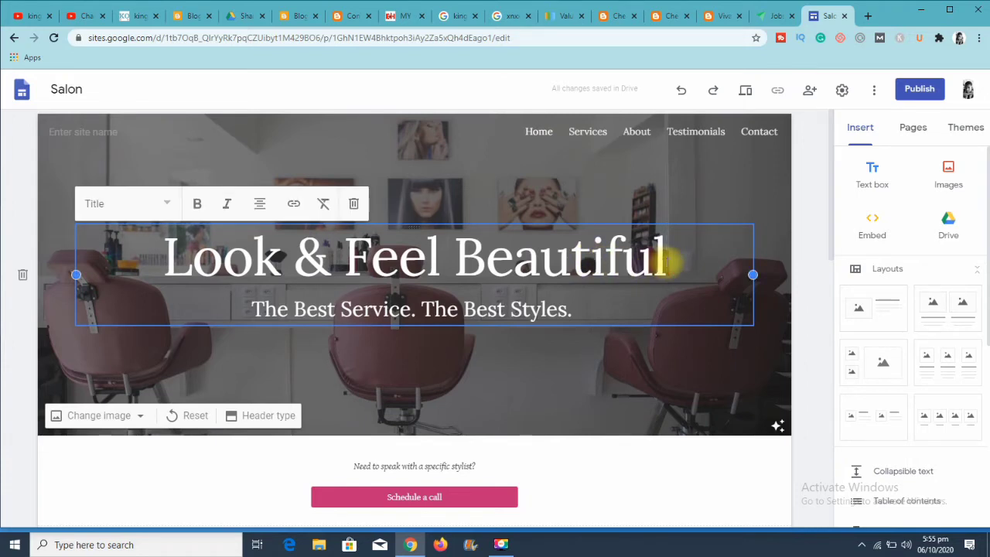
key(BackSpace)
key(BackSpace)
key(BackSpace)
key(BackSpace)
key(BackSpace)
key(BackSpace)
key(BackSpace)
key(BackSpace)
key(BackSpace)
key(BackSpace)
key(BackSpace)
key(BackSpace)
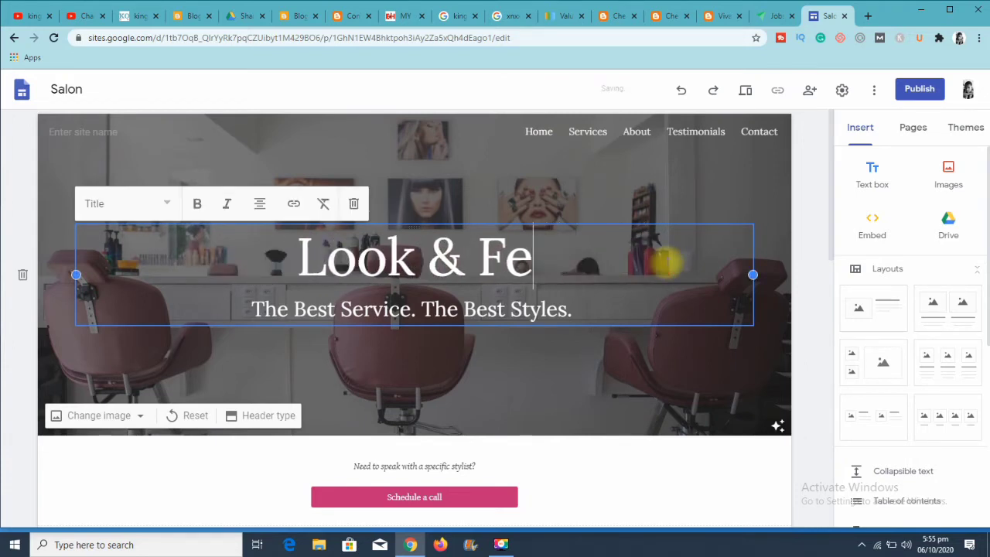
key(BackSpace)
key(BackSpace)
key(BackSpace)
key(BackSpace)
key(BackSpace)
key(BackSpace)
key(BackSpace)
key(BackSpace)
key(BackSpace)
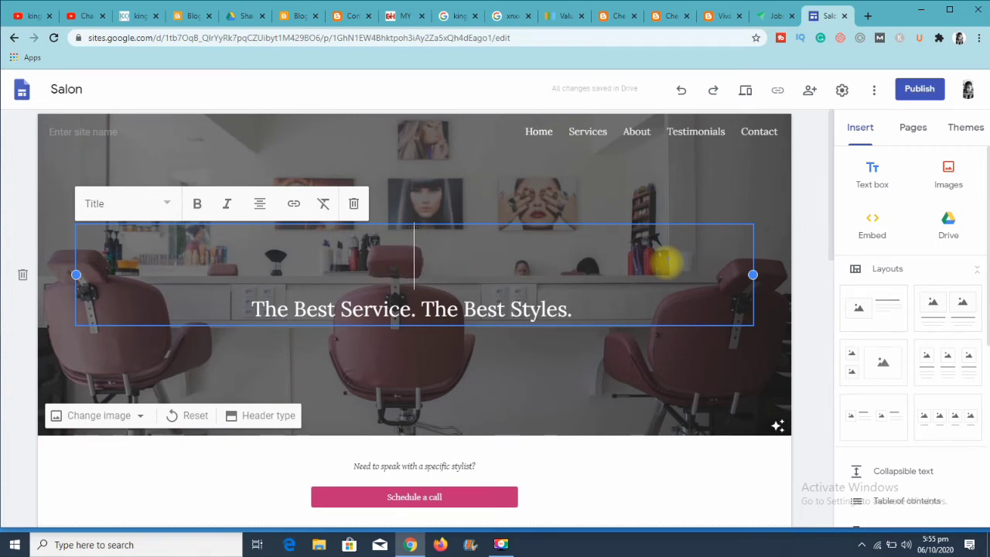
text(loo)
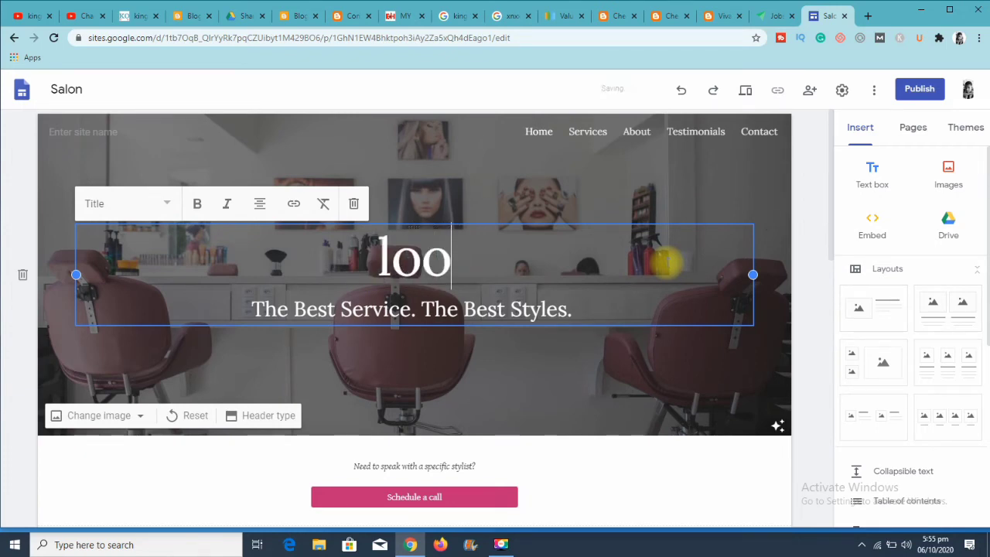
text(k up )
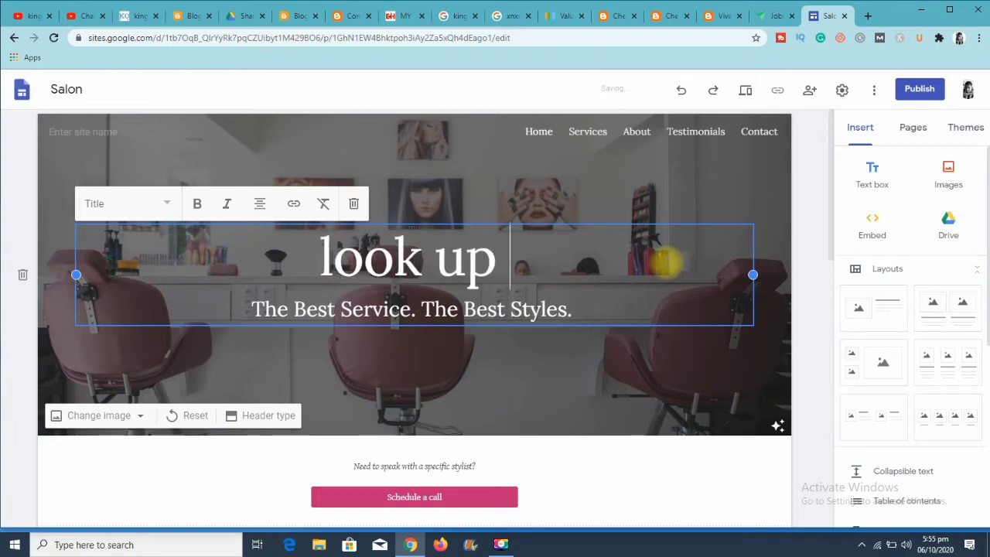
text(store)
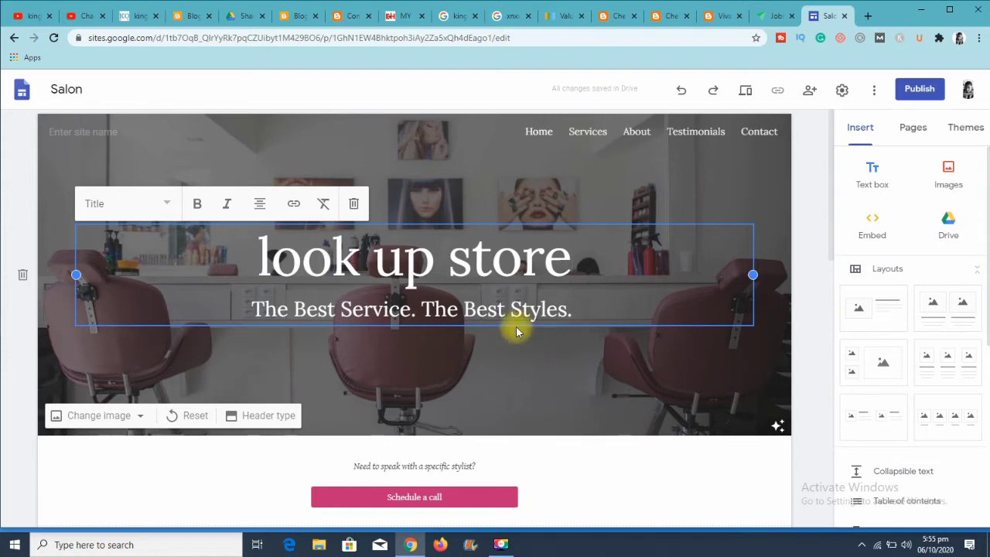
Step: Change the header subtitle to "The Best Service at best price."
click(567, 313)
key(BackSpace)
key(BackSpace)
key(BackSpace)
key(BackSpace)
key(BackSpace)
key(BackSpace)
key(BackSpace)
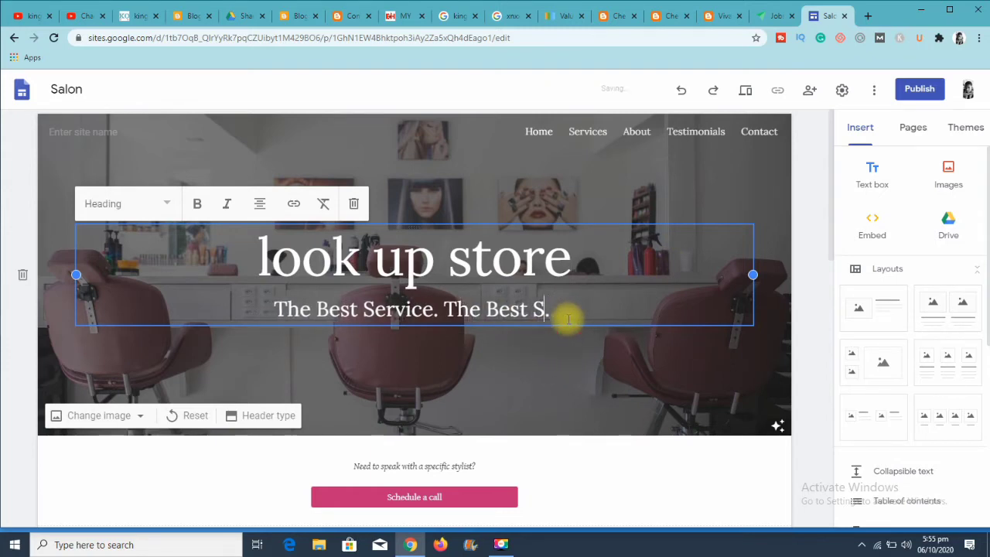
key(BackSpace)
key(BackSpace)
key(BackSpace)
key(BackSpace)
key(BackSpace)
key(BackSpace)
key(BackSpace)
key(BackSpace)
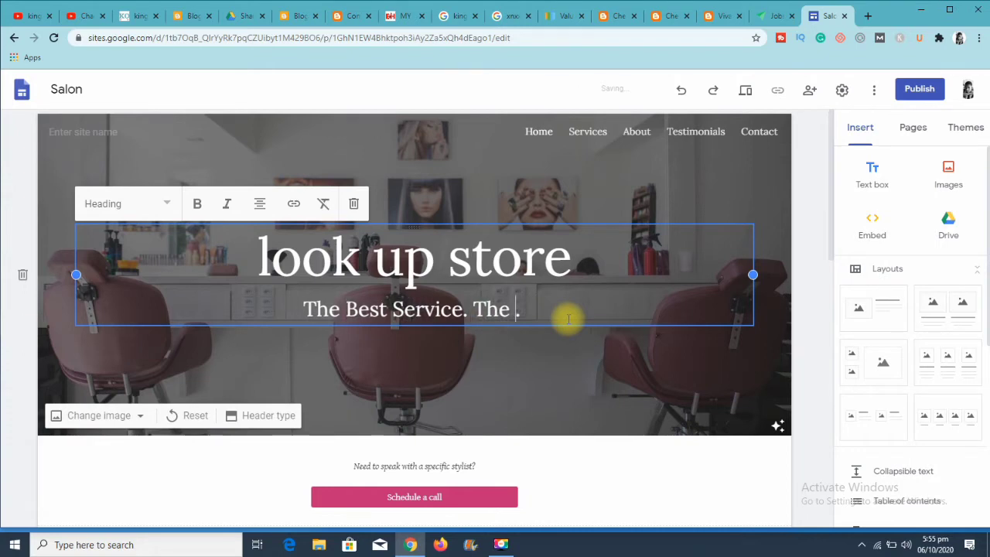
text(at )
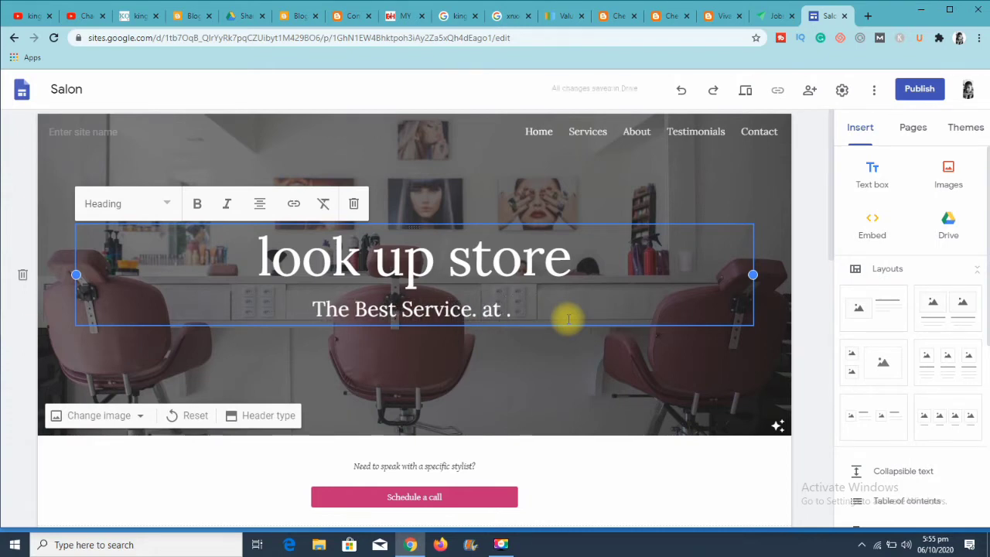
text(best )
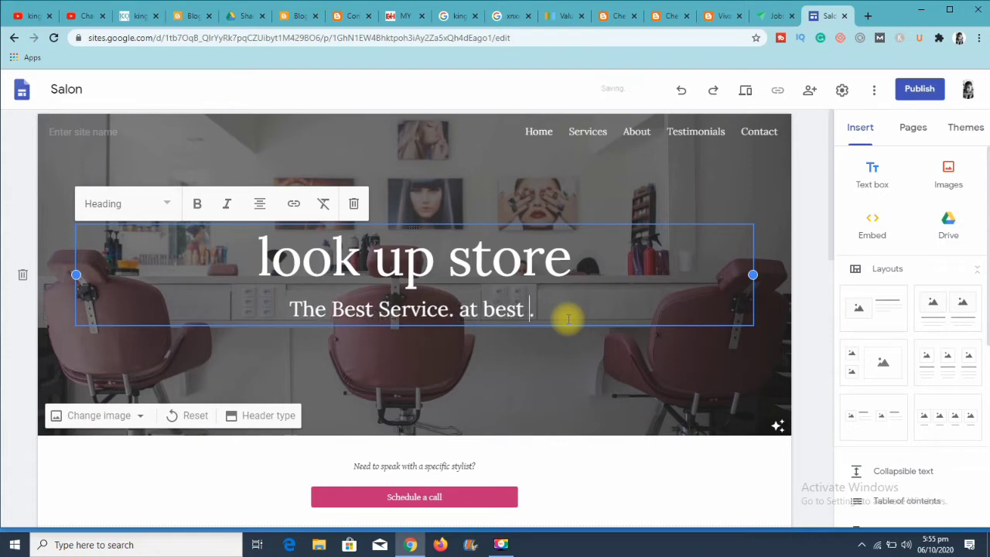
text(p)
text(rise)
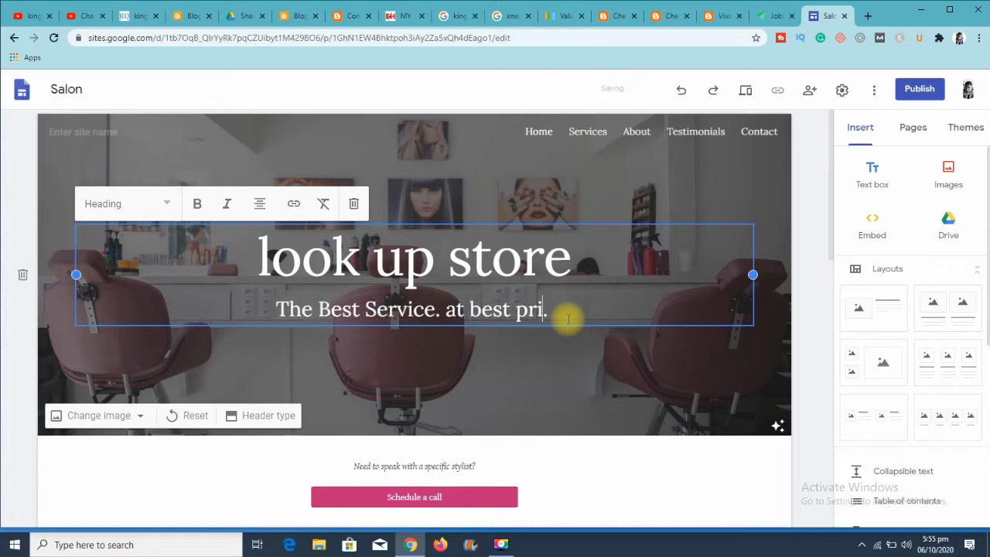
key(BackSpace)
key(BackSpace)
text(ce)
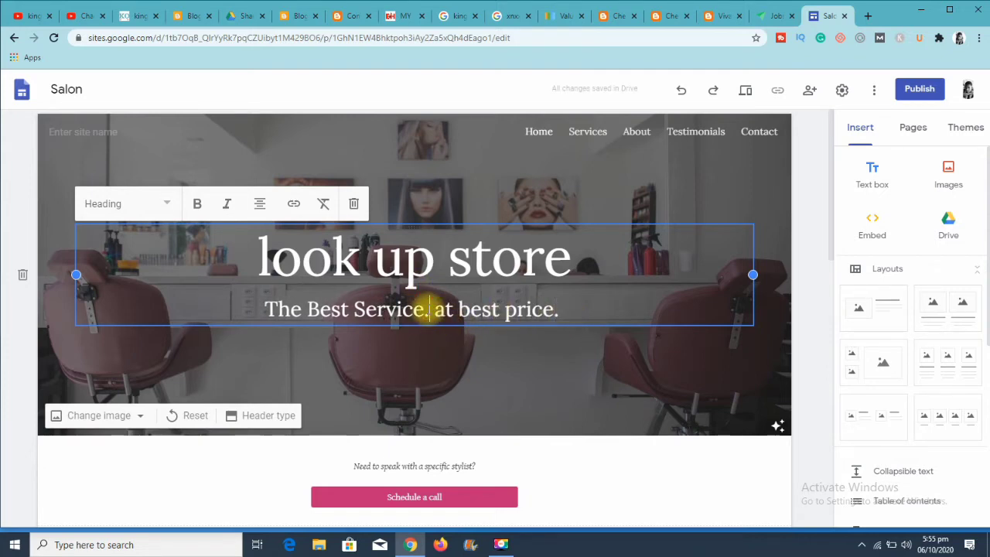
key(BackSpace)
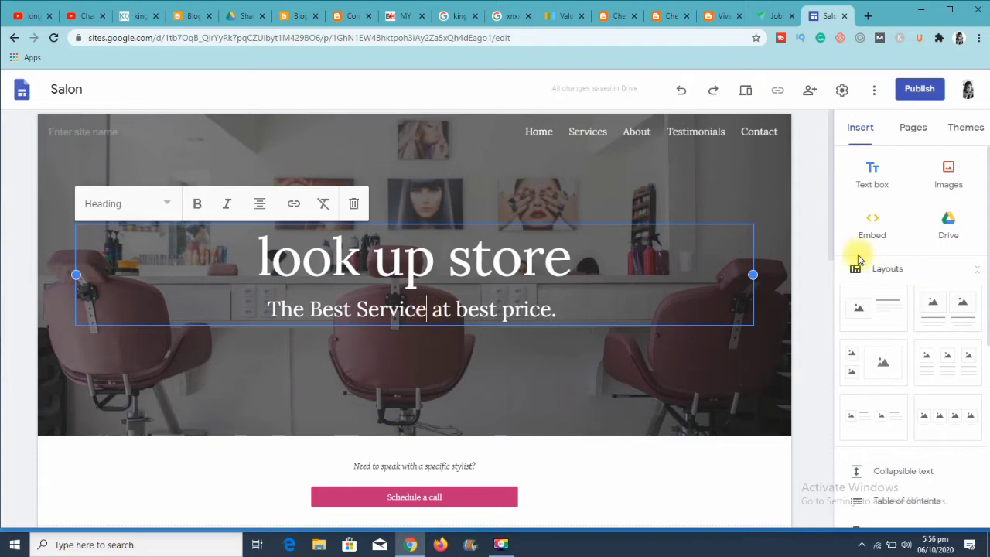
Step: Toggle the header image's readability adjustment off and on again, and check the available header types
click(679, 388)
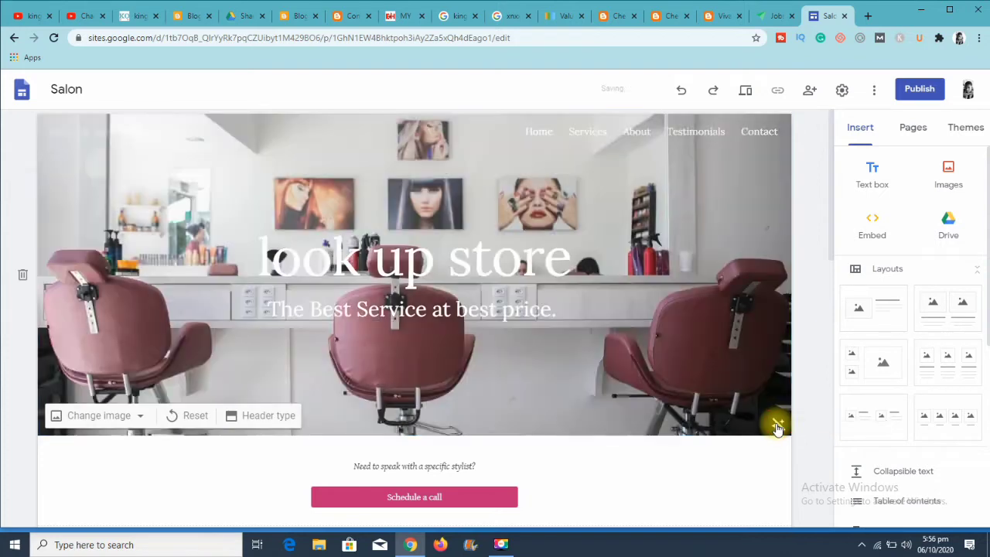
click(777, 428)
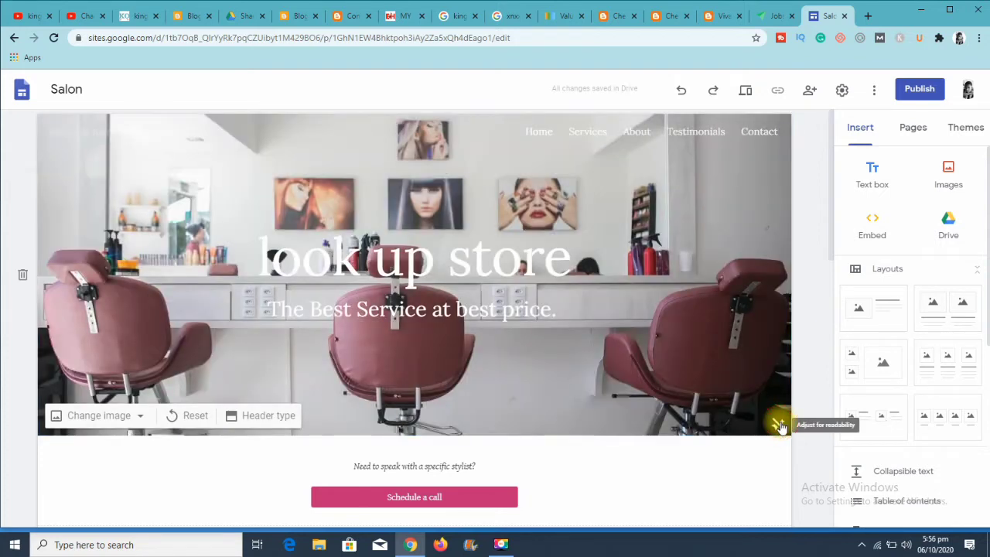
click(779, 426)
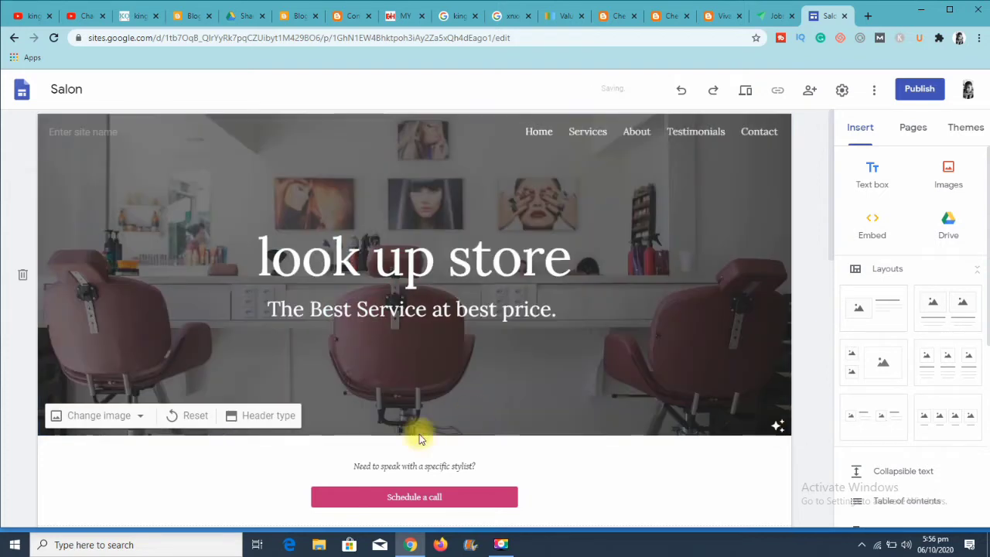
click(259, 416)
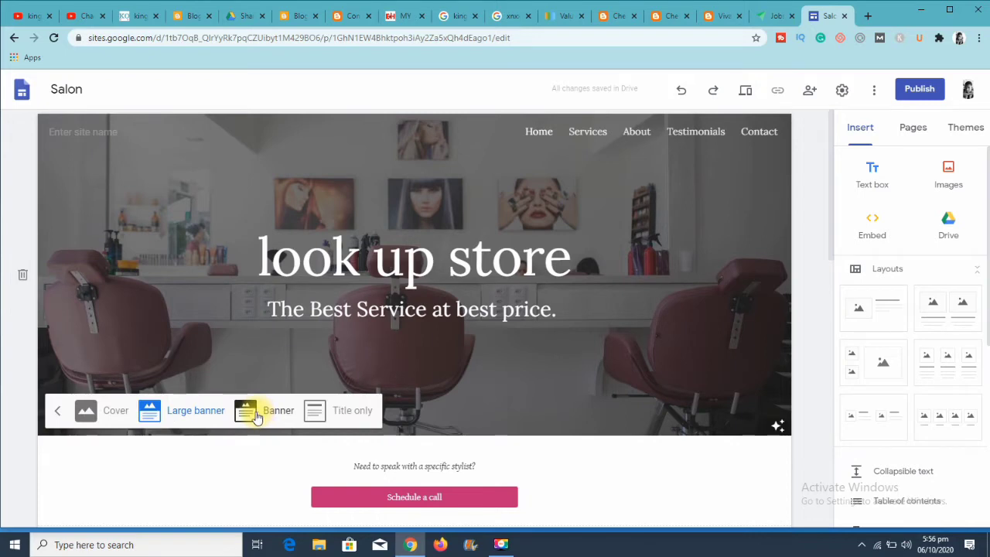
click(126, 276)
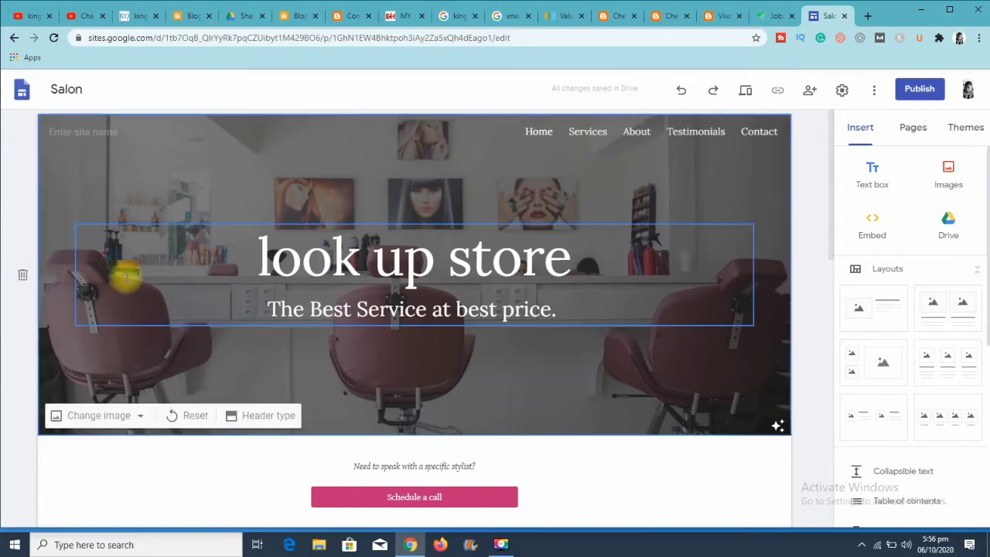
Step: Enter "lookupstore" as the site name in the page header
click(94, 124)
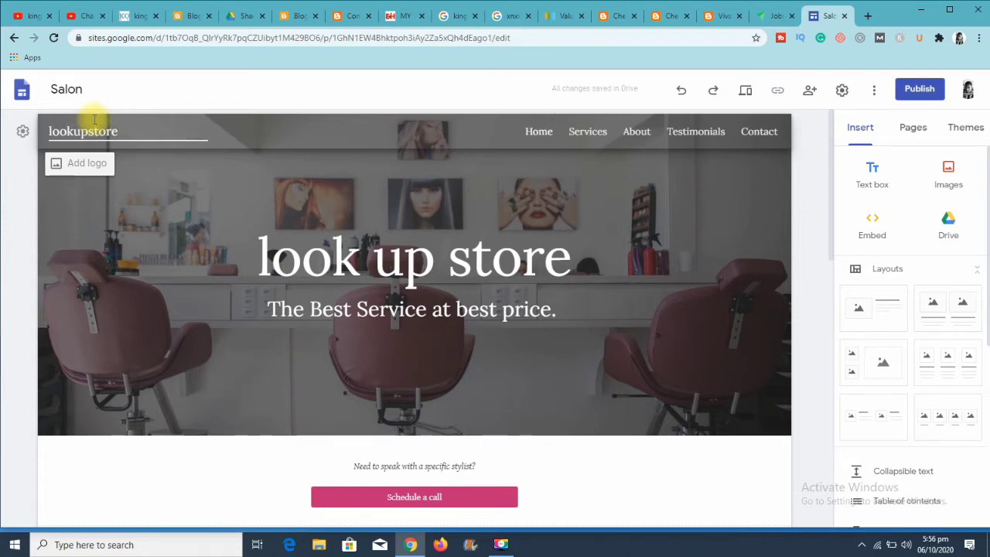
Step: Insert the uploaded YouTube video "Sell Digital Products With Paypal | Fast And Easy On Your Website" below the Home page header
click(111, 208)
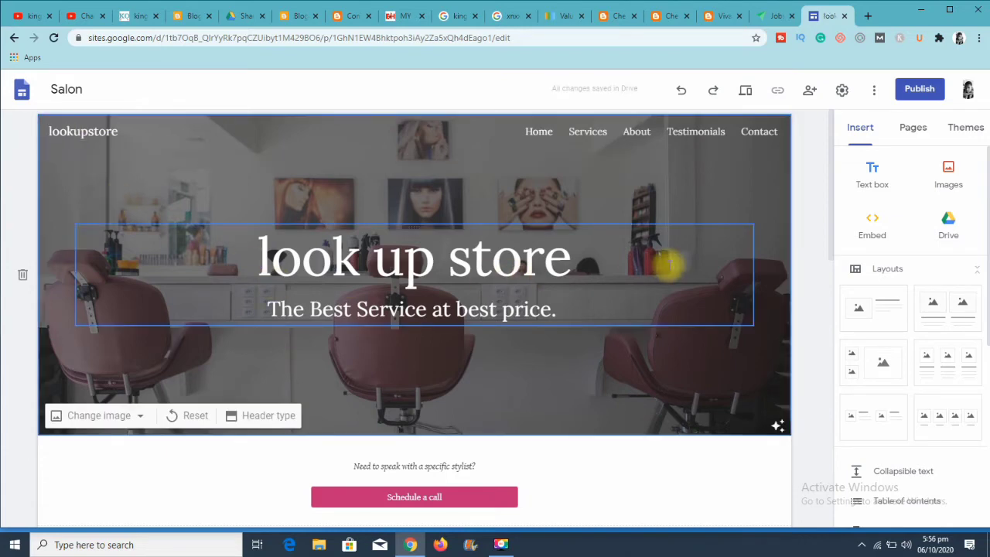
drag(828, 188, 829, 232)
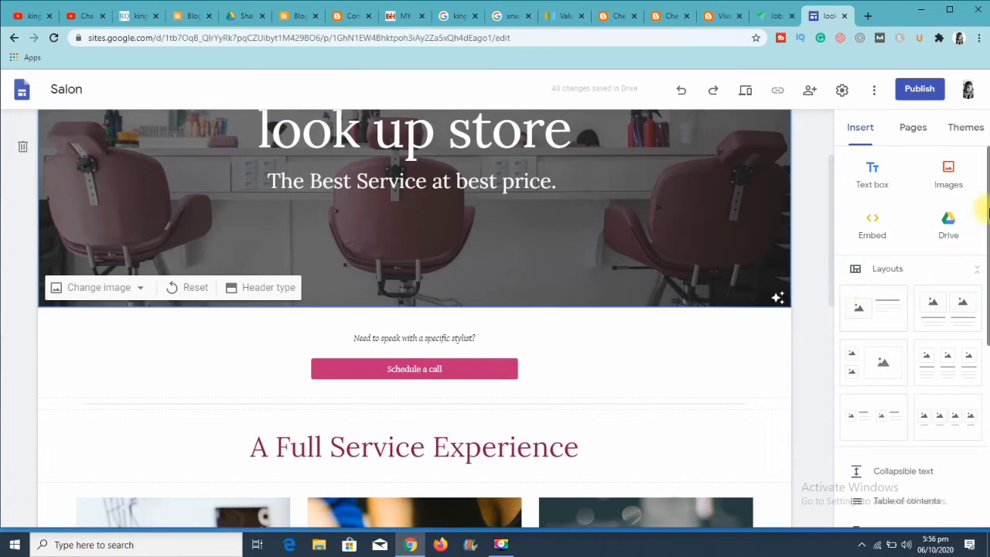
scroll(959, 309, down, 5)
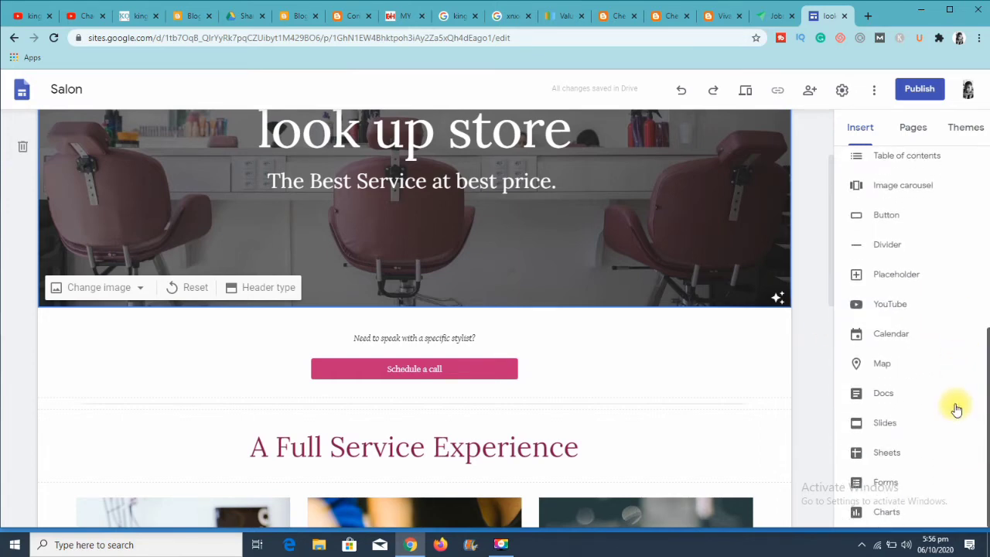
click(886, 307)
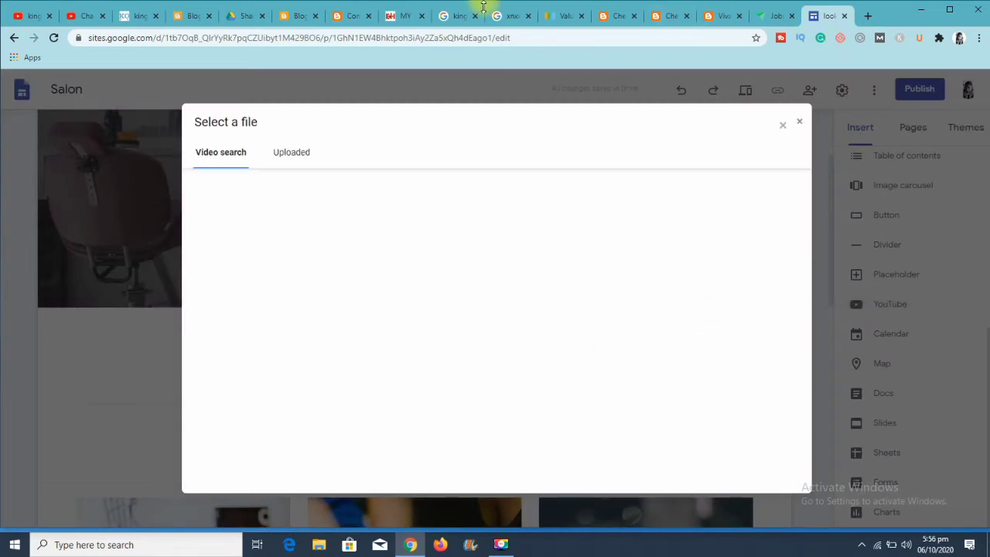
click(291, 155)
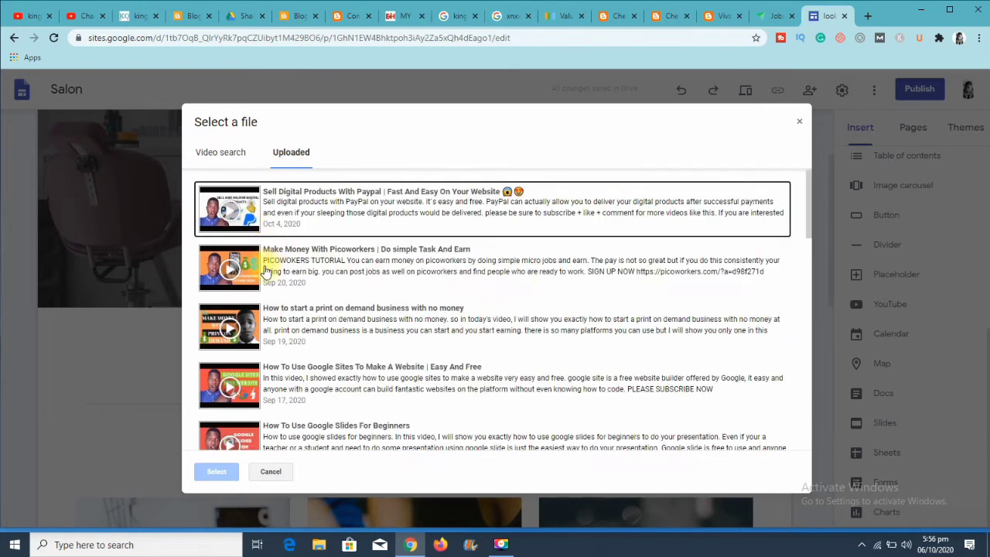
double_click(349, 214)
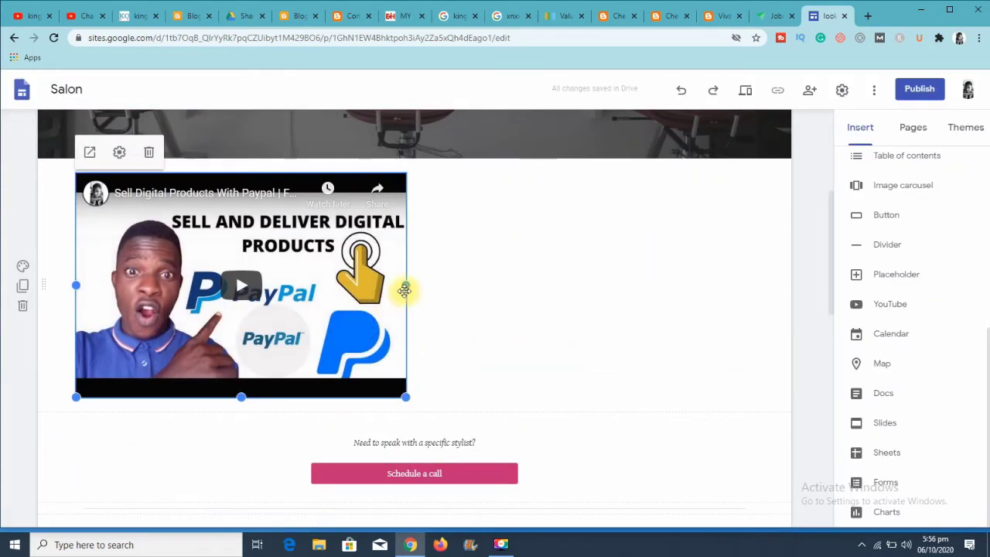
Step: Widen the embedded PayPal video to the full content width and increase its height
drag(423, 285, 777, 209)
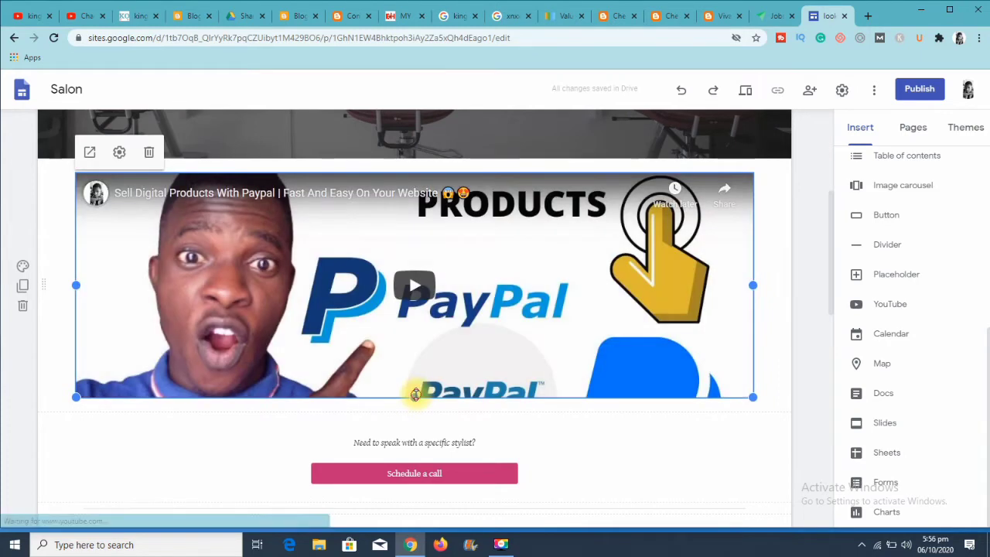
drag(416, 394, 379, 550)
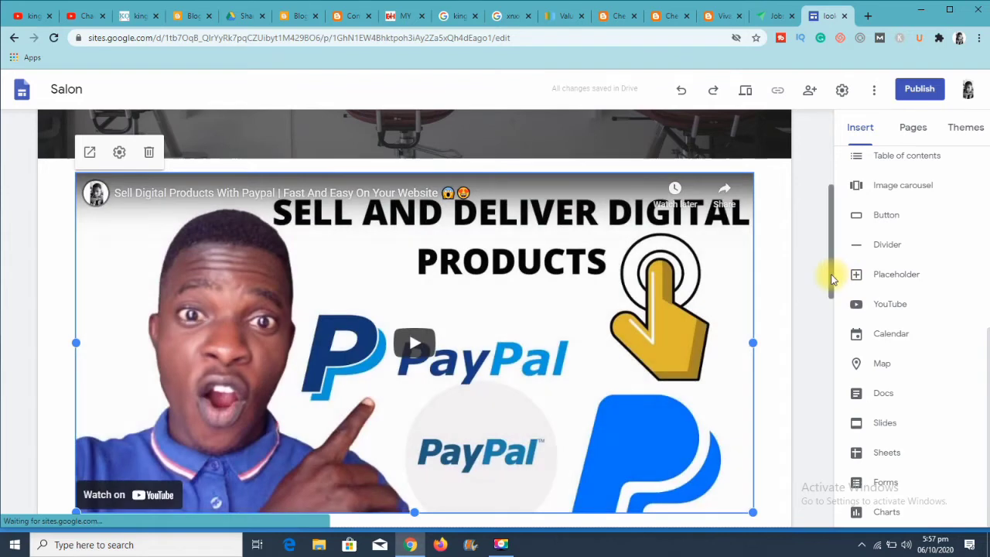
drag(830, 280, 785, 307)
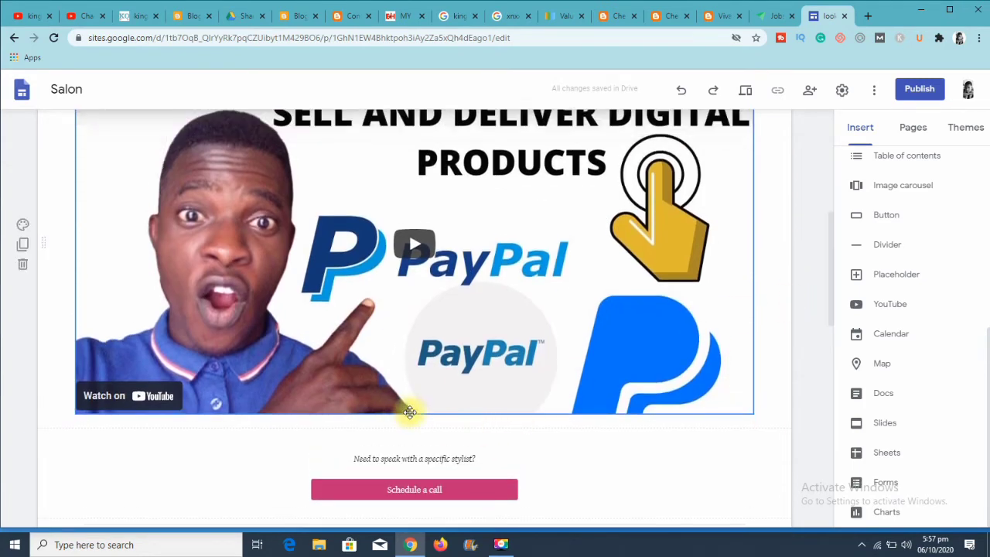
click(418, 392)
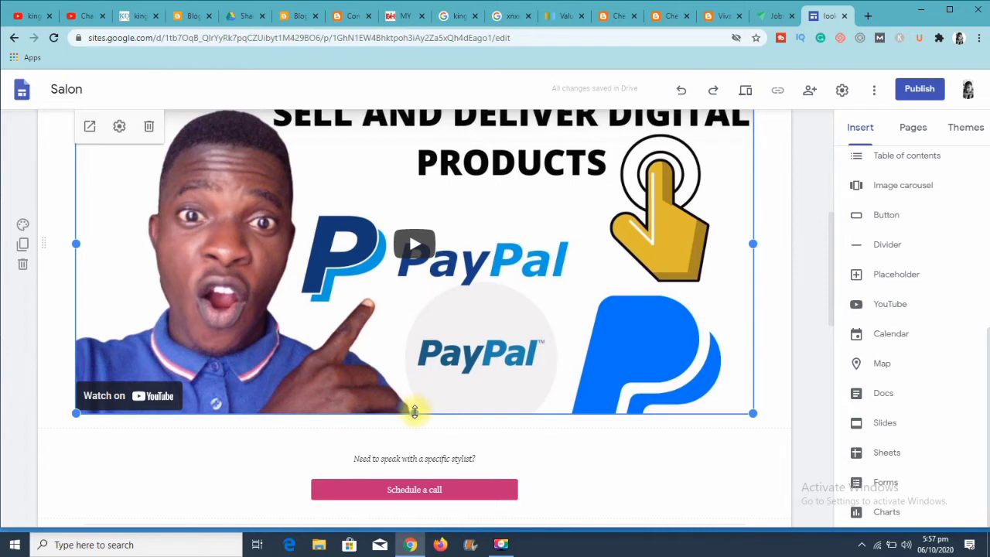
drag(415, 424, 394, 542)
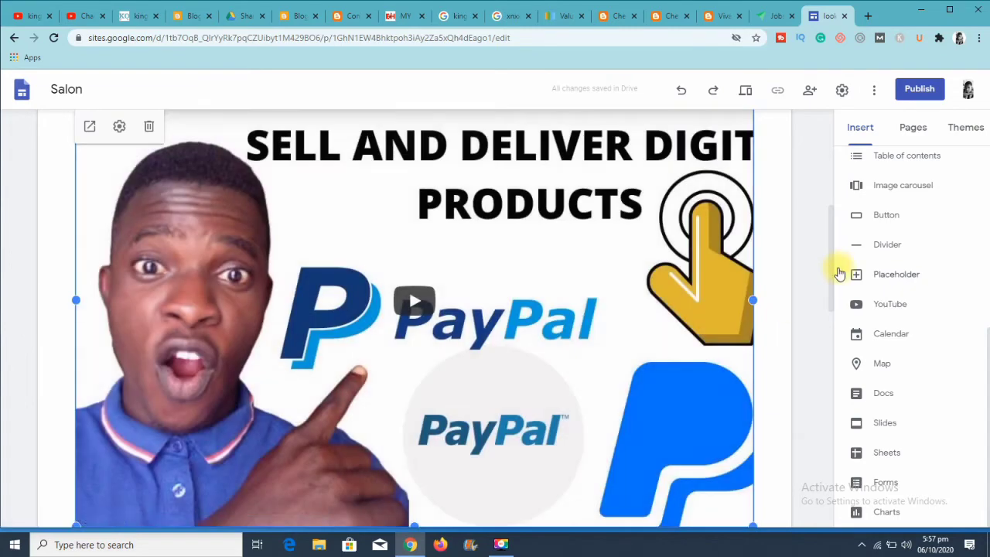
scroll(832, 275, down, 3)
scroll(824, 325, up, 2)
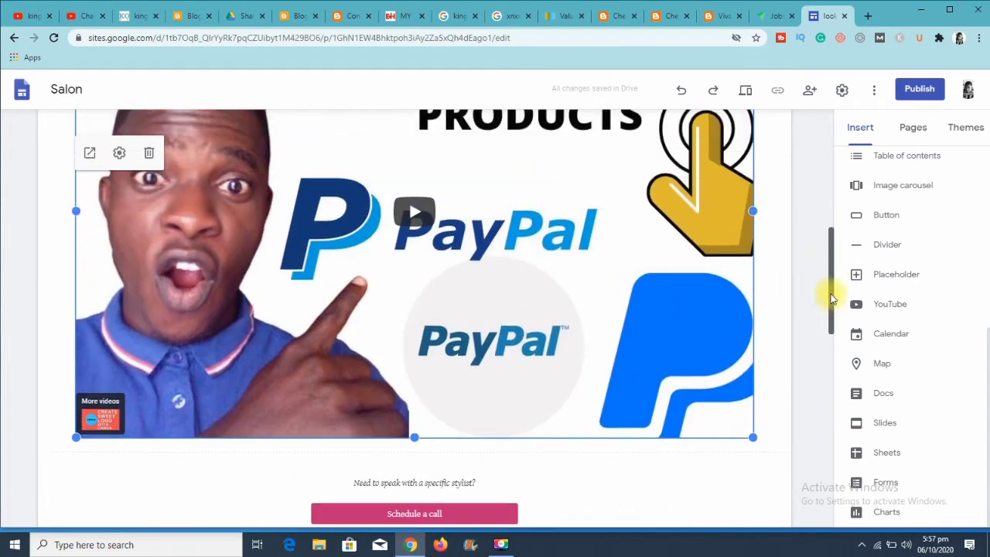
drag(832, 275, 828, 181)
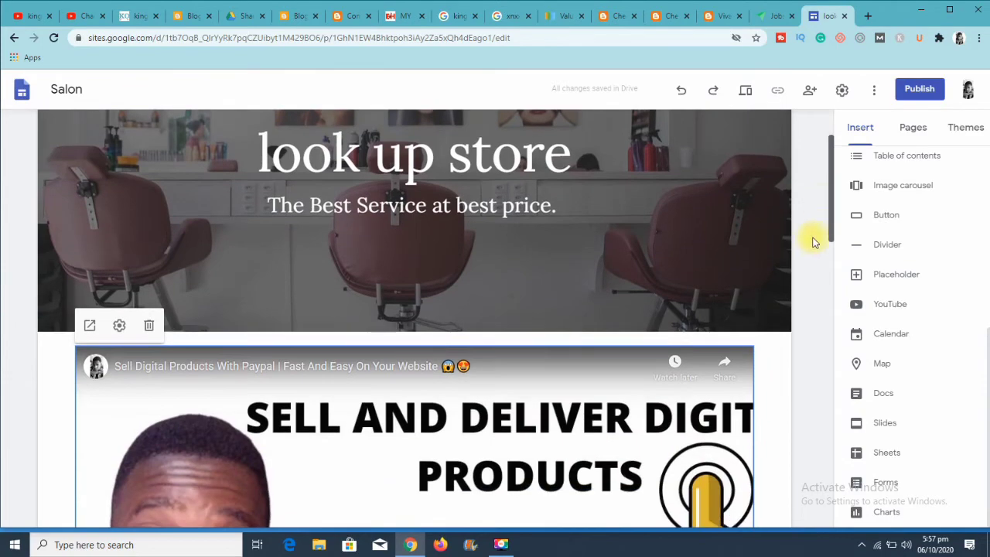
drag(814, 242, 773, 373)
scroll(771, 372, up, 2)
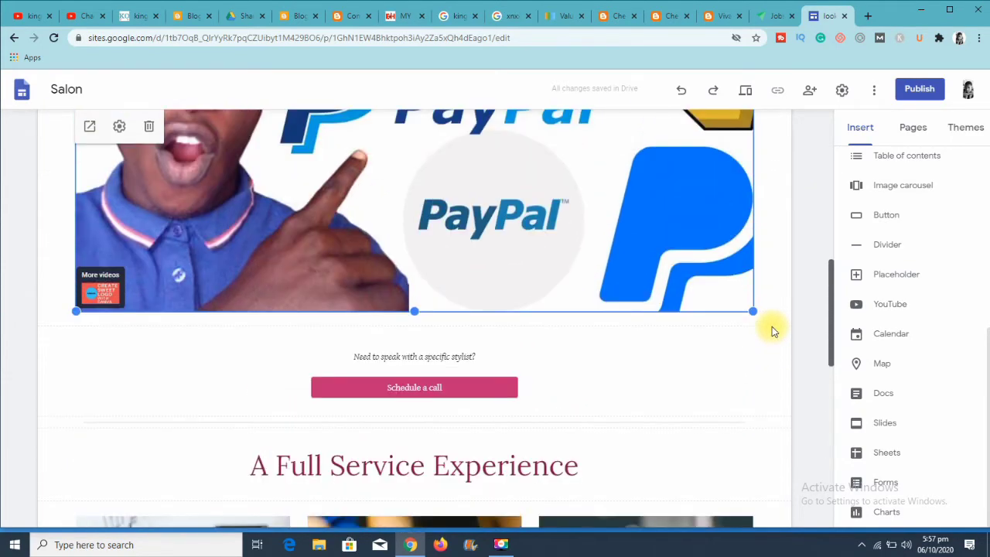
Step: Delete the section below the video containing "Need to speak with a specific stylist?" and the "Schedule a call" button
click(433, 362)
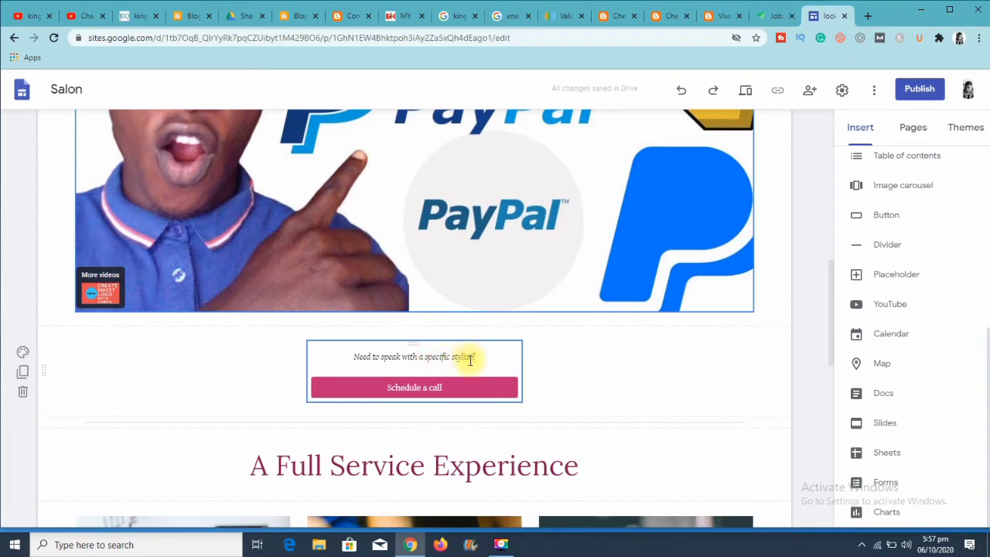
click(394, 378)
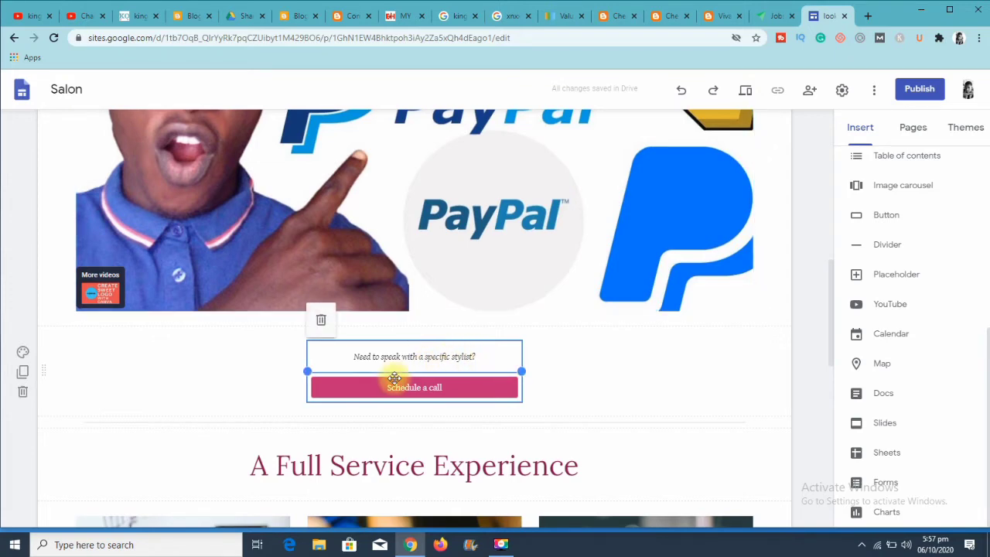
scroll(394, 378, up, 2)
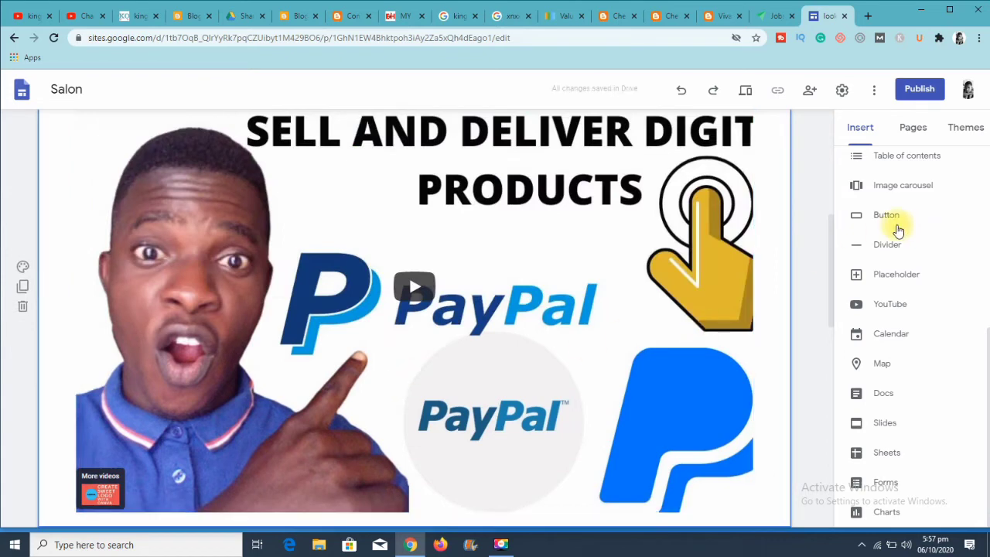
drag(826, 267, 829, 348)
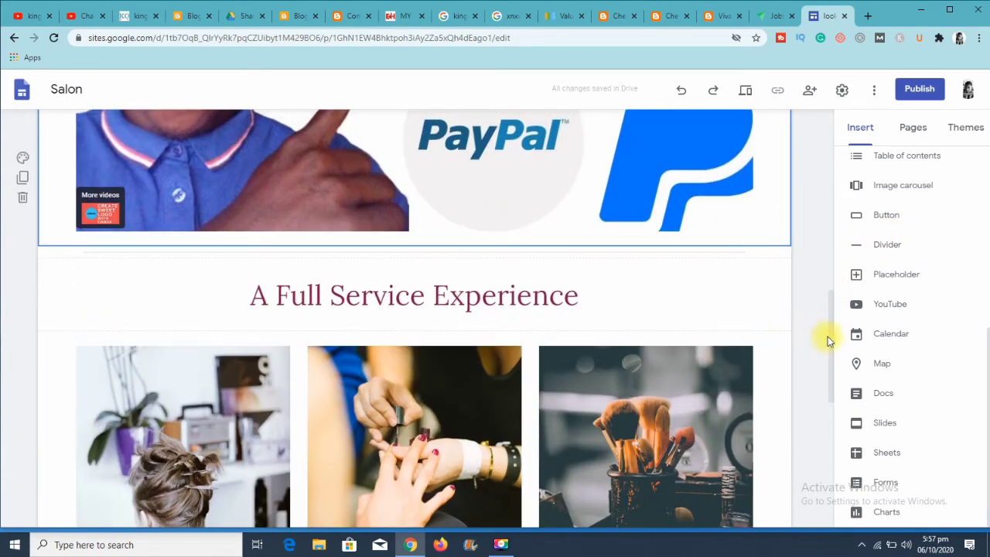
Step: Add a text box between the header and the video reading "The best website builder"
drag(831, 336, 837, 183)
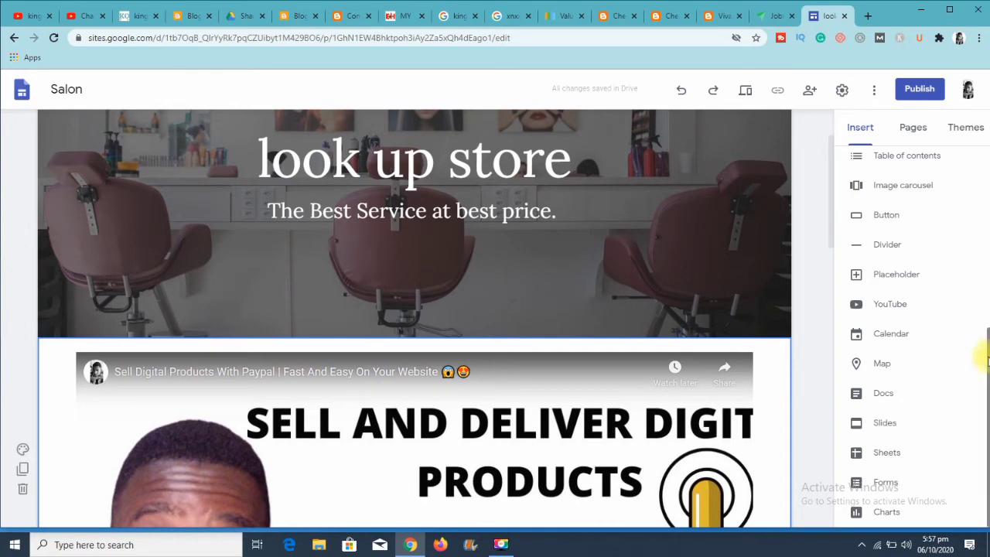
scroll(963, 203, up, 4)
drag(987, 187, 986, 139)
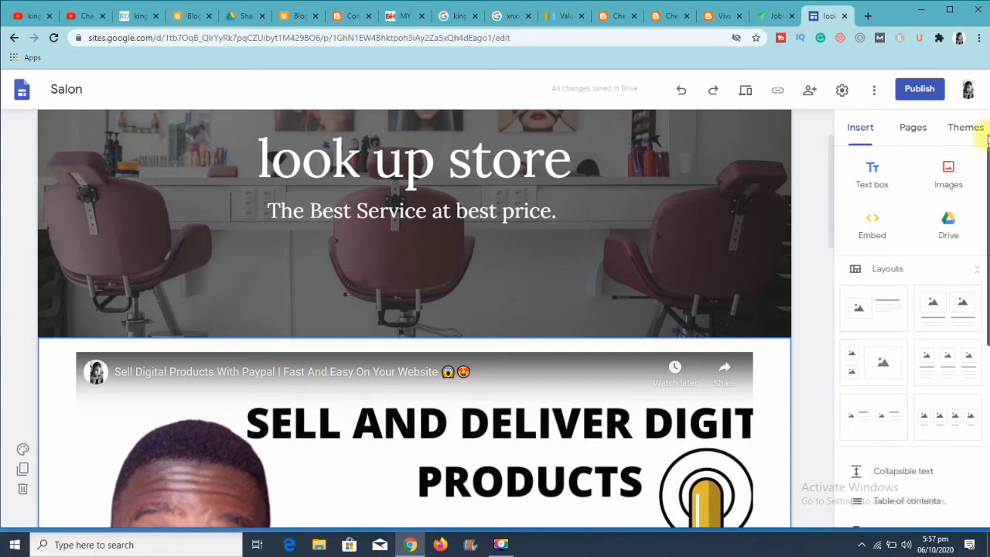
click(884, 178)
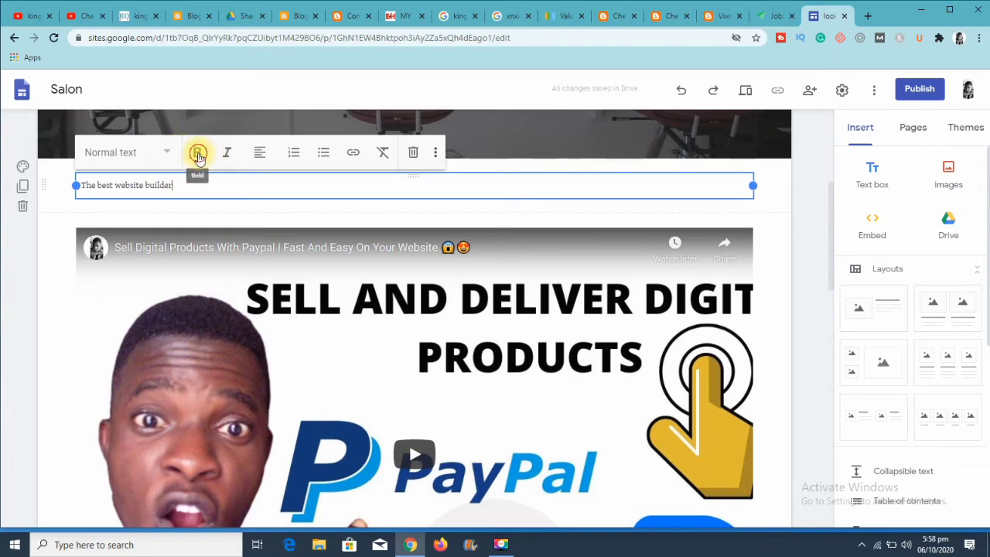
Step: Bold and centre the text "The best website builder", and apply the Title style to it
drag(176, 194, 115, 177)
click(178, 184)
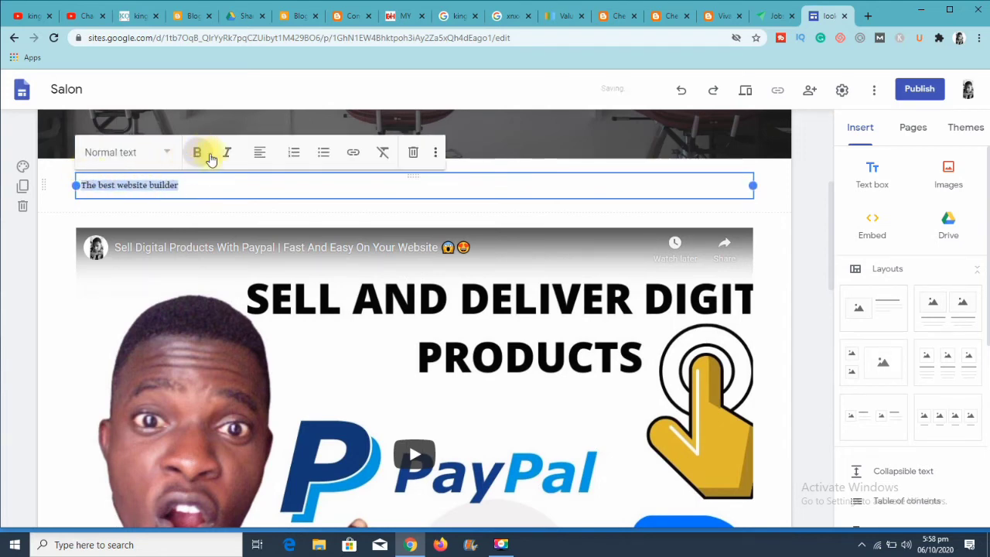
click(197, 153)
click(256, 155)
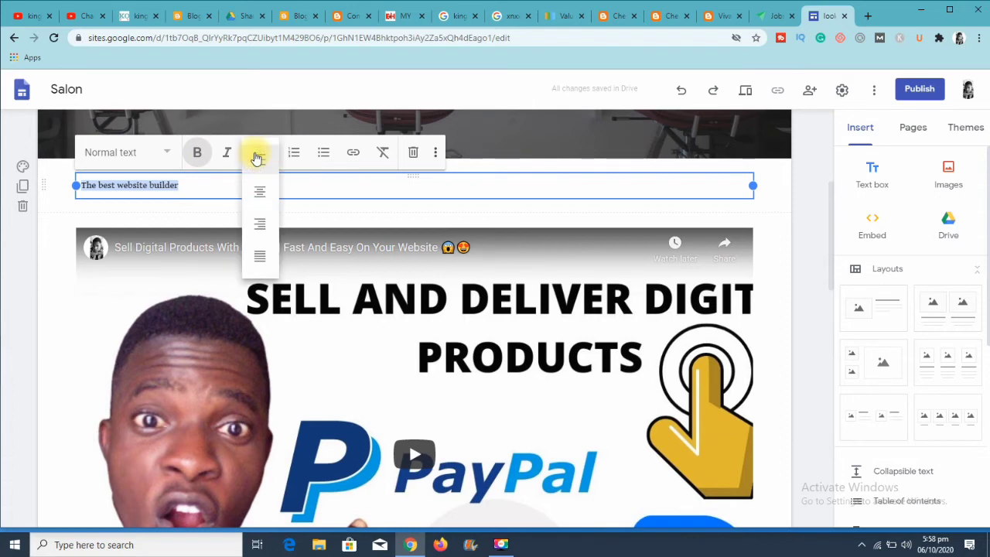
click(254, 197)
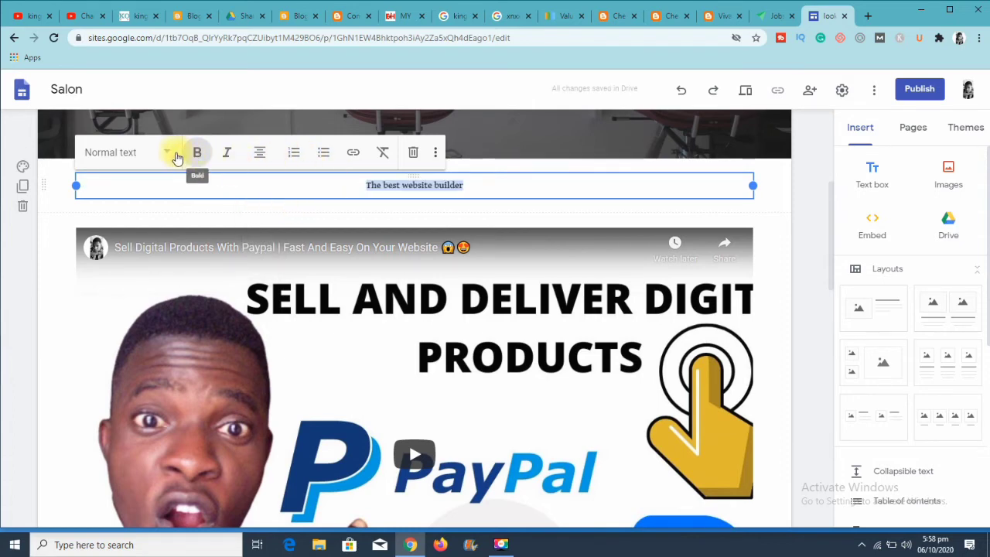
click(167, 154)
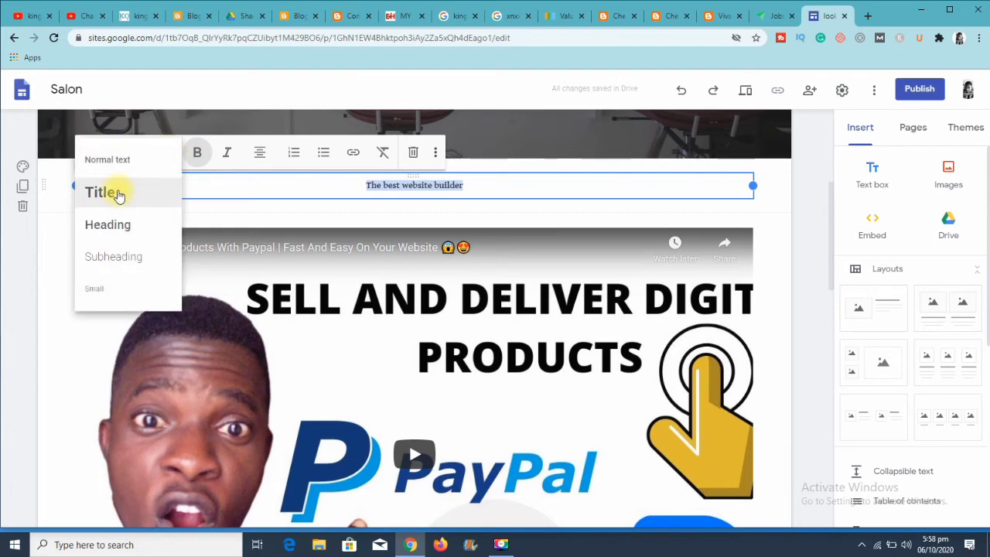
click(119, 192)
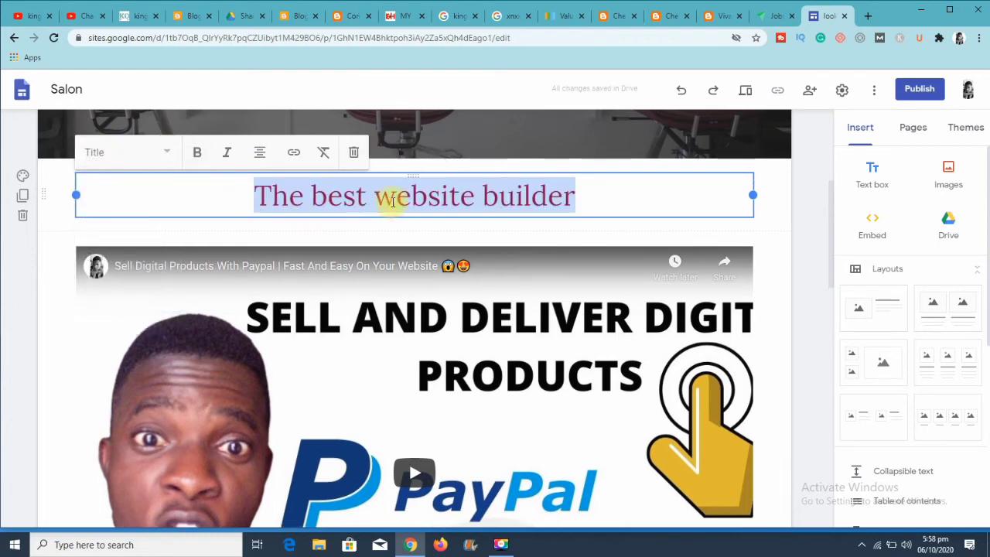
click(638, 196)
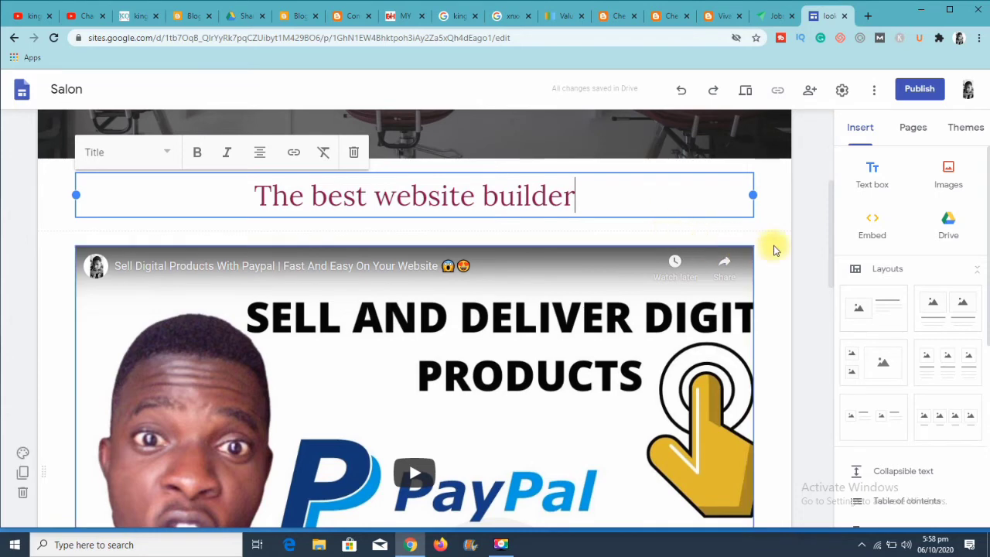
click(794, 247)
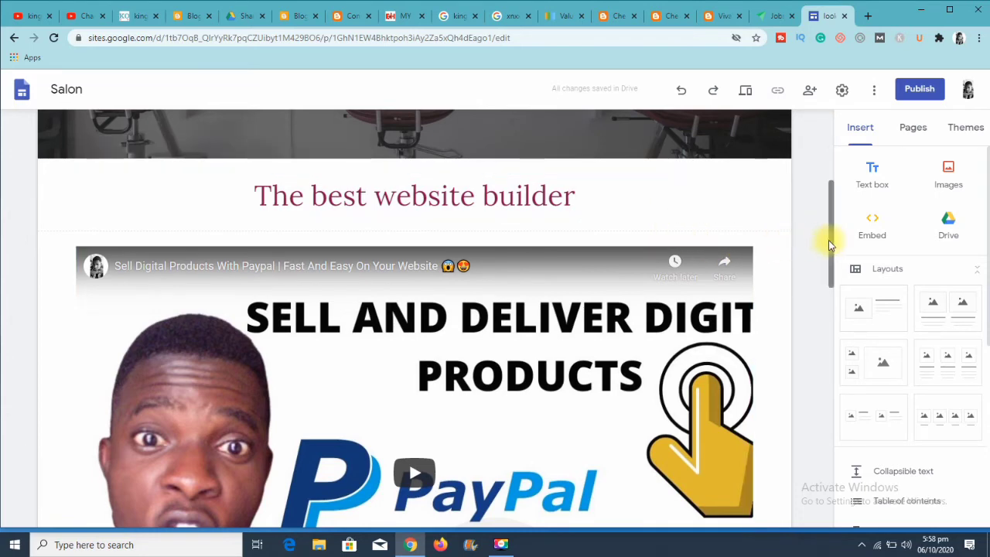
Step: Review the Home page from header to footer and preview the site at desktop size
drag(829, 244, 817, 404)
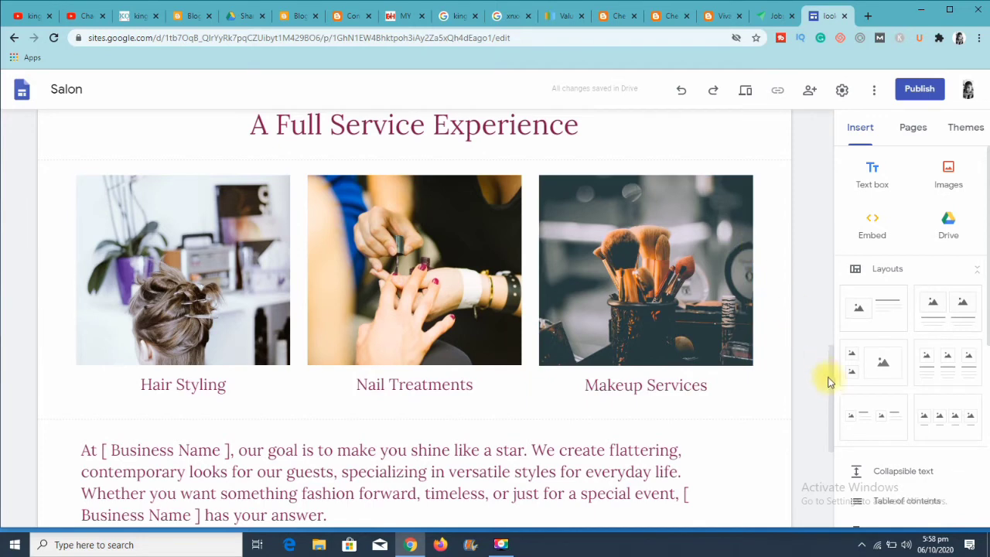
drag(832, 395, 826, 485)
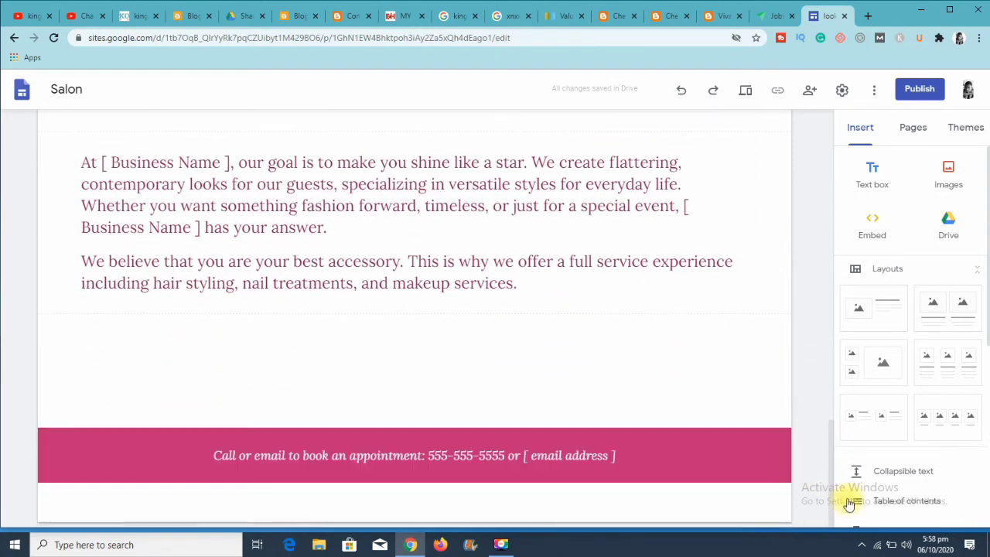
drag(833, 472, 796, 126)
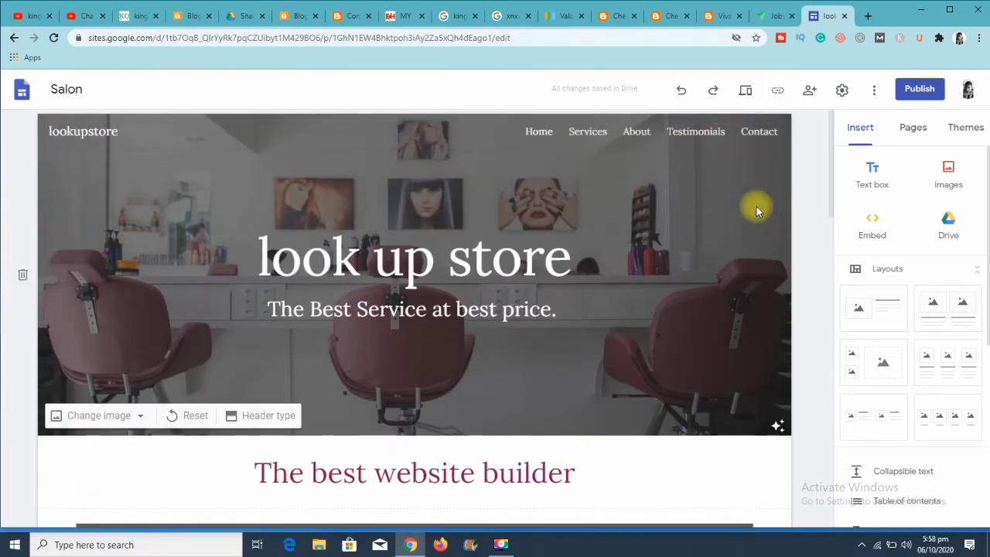
drag(829, 157, 821, 139)
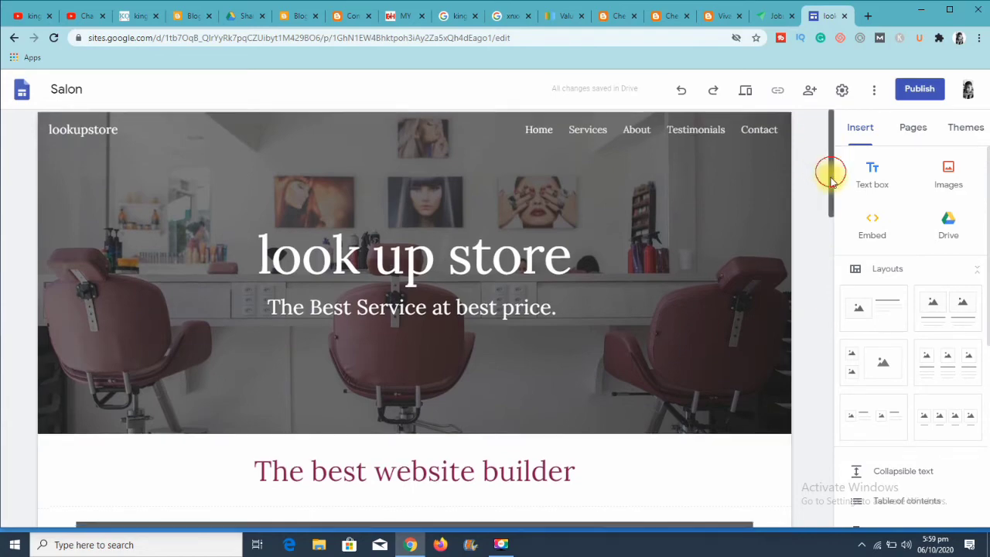
scroll(830, 330, down, 3)
drag(830, 330, 830, 268)
drag(850, 220, 851, 159)
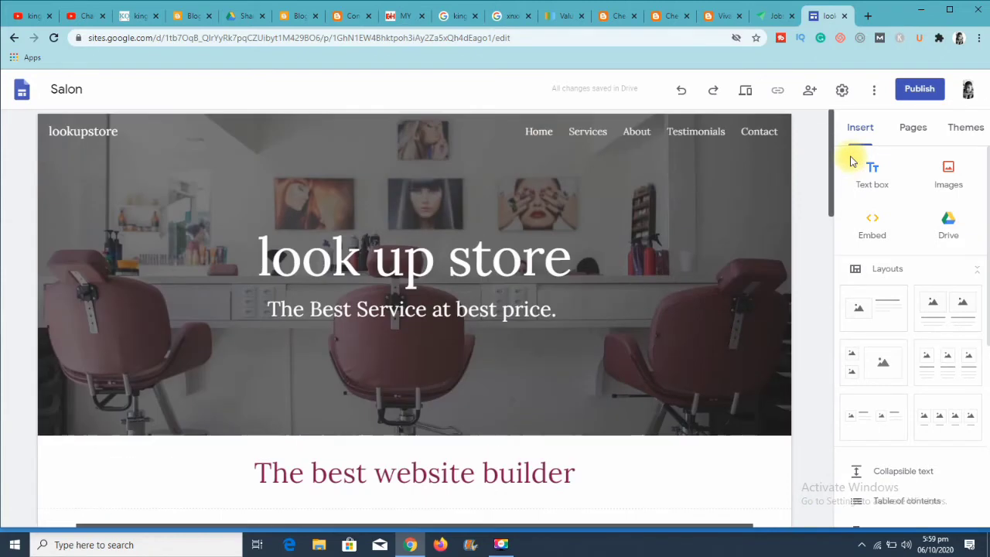
click(745, 91)
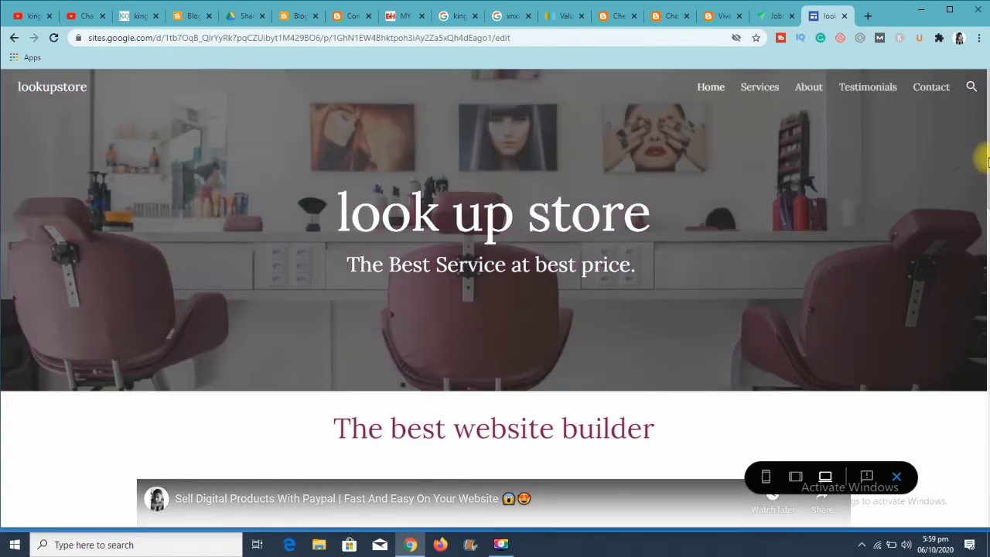
drag(987, 161, 945, 88)
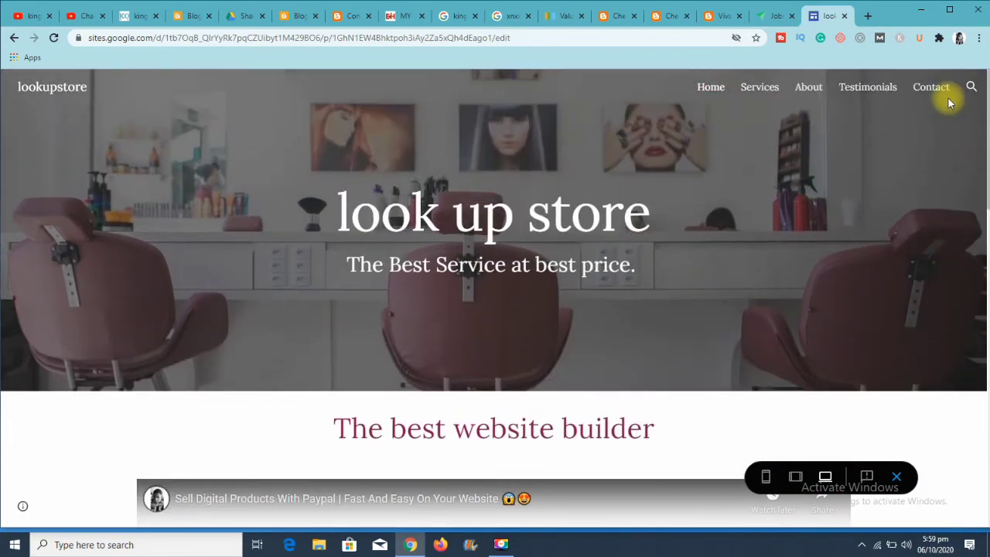
Step: Preview the site at tablet and phone sizes, check the phone layout's navigation menu, and exit the preview
click(794, 477)
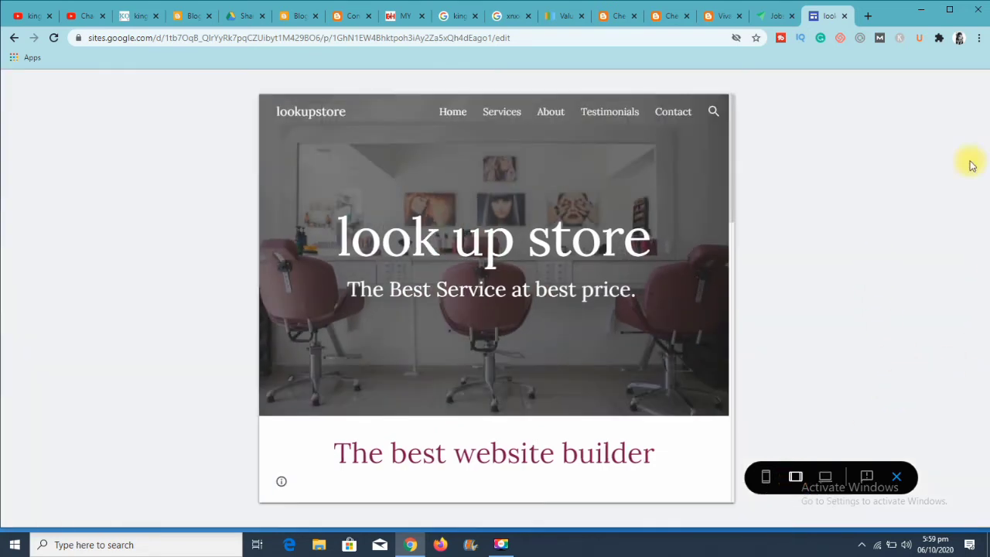
drag(731, 144, 723, 84)
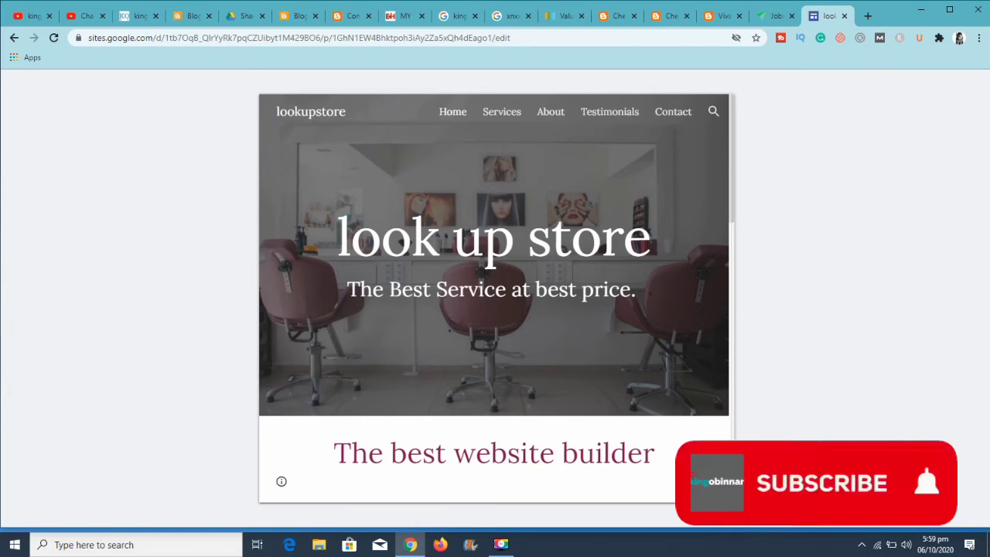
click(765, 476)
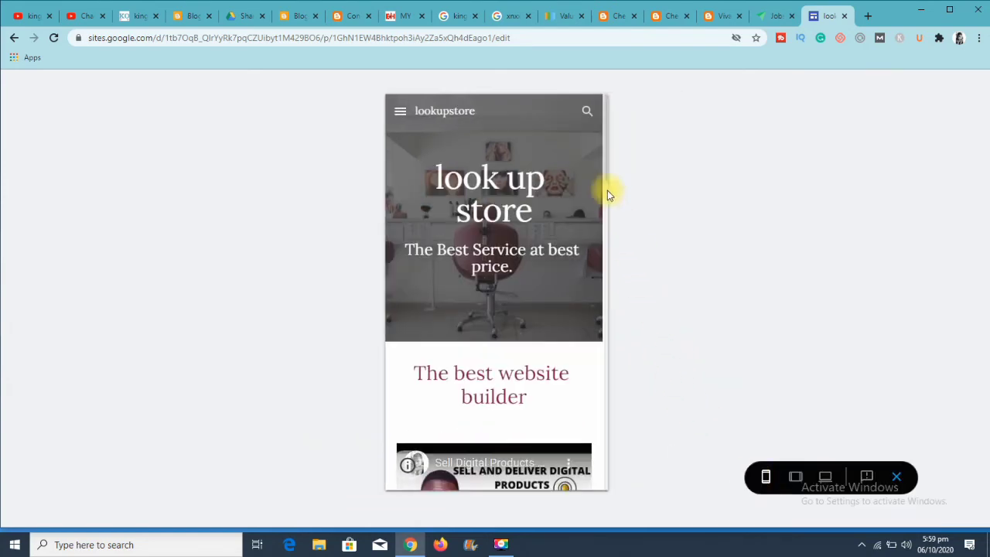
scroll(606, 190, down, 3)
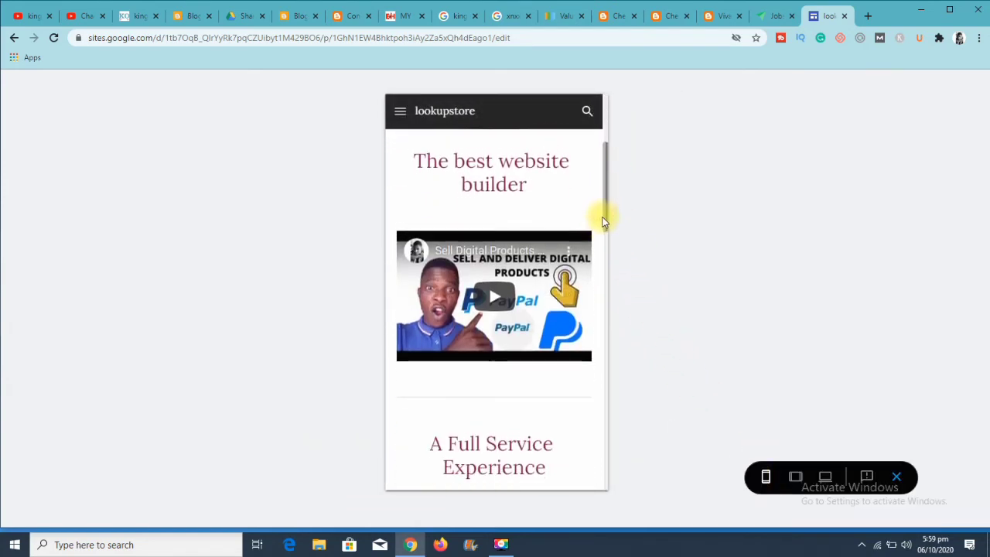
drag(603, 221, 621, 150)
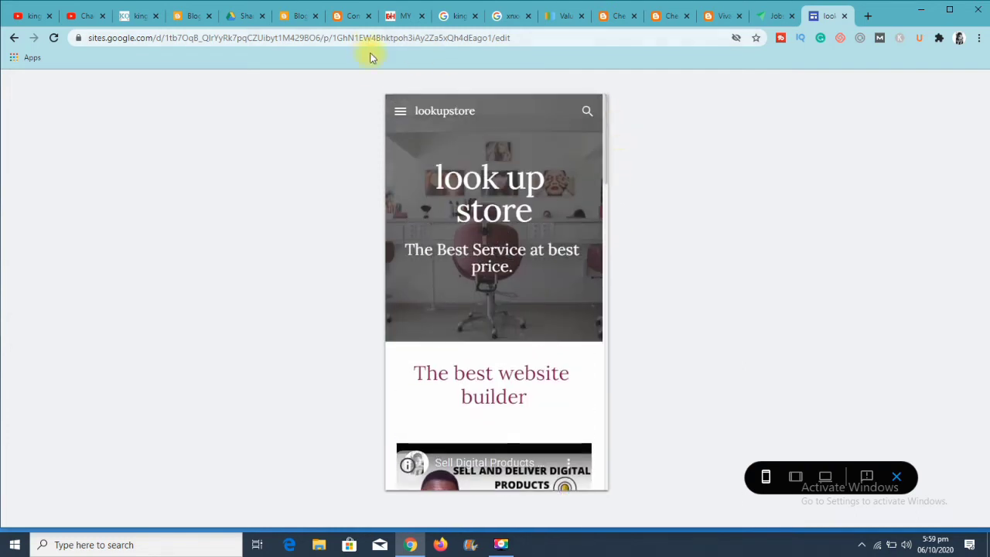
click(397, 118)
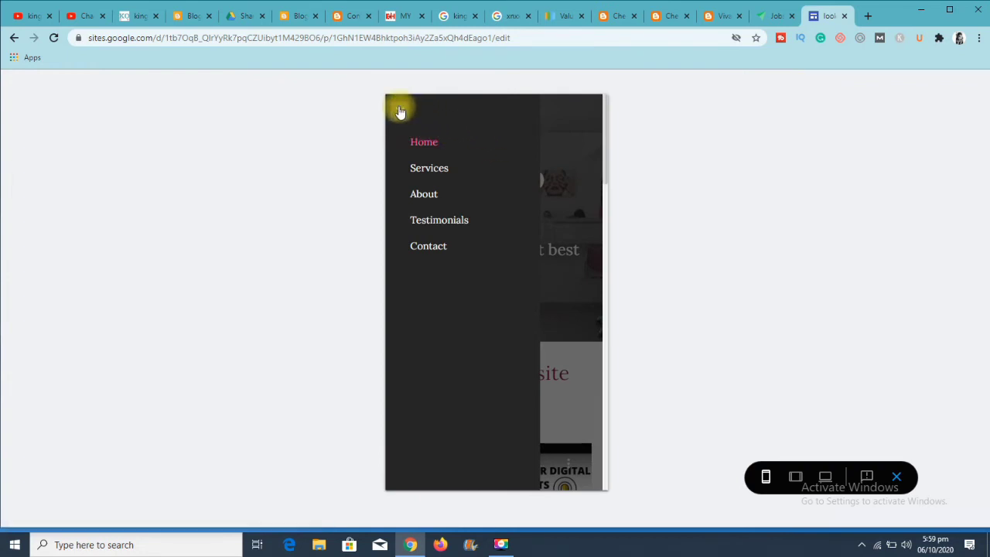
click(400, 110)
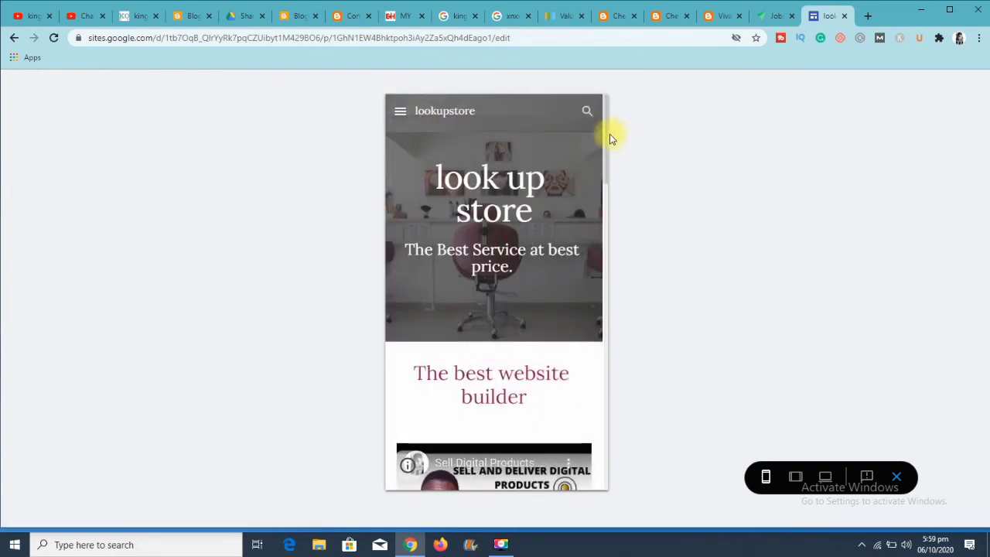
drag(604, 148, 624, 169)
click(896, 478)
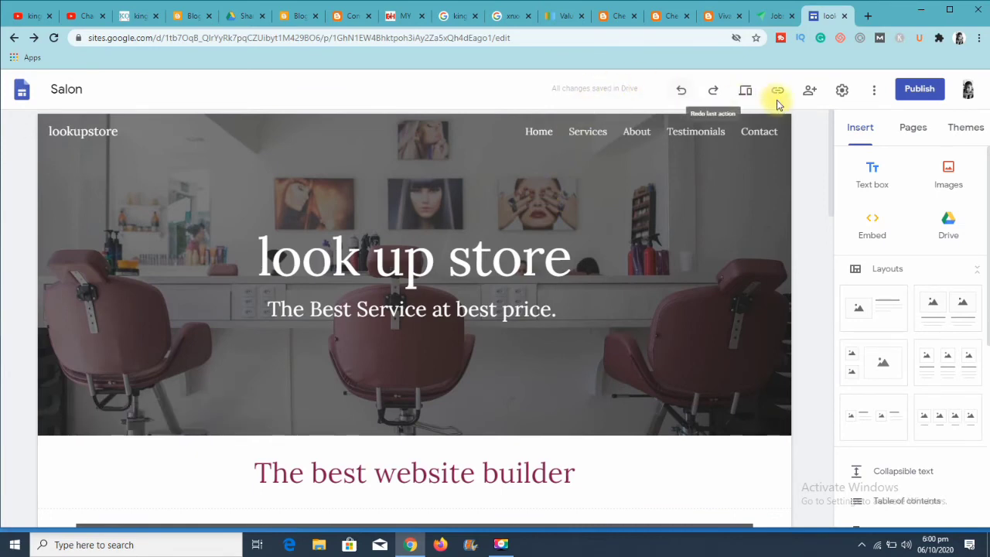
Step: Examine the publishing options for web address, viewer access and search engine visibility, and leave without publishing
click(907, 92)
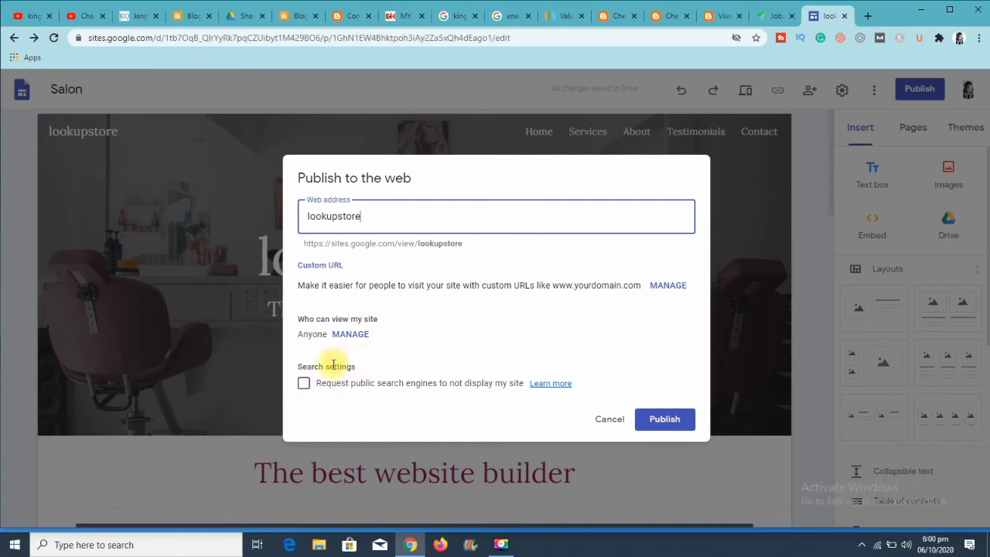
click(303, 384)
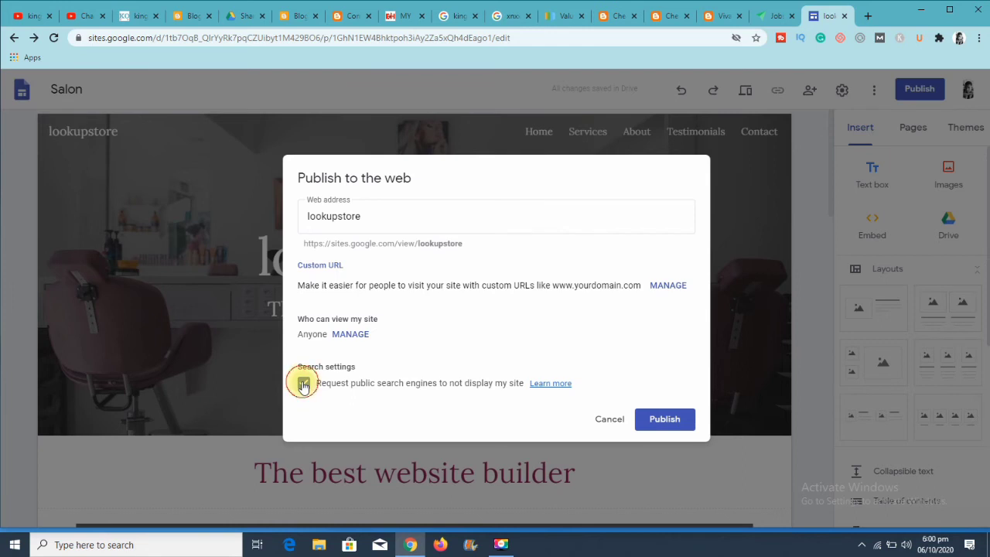
click(304, 384)
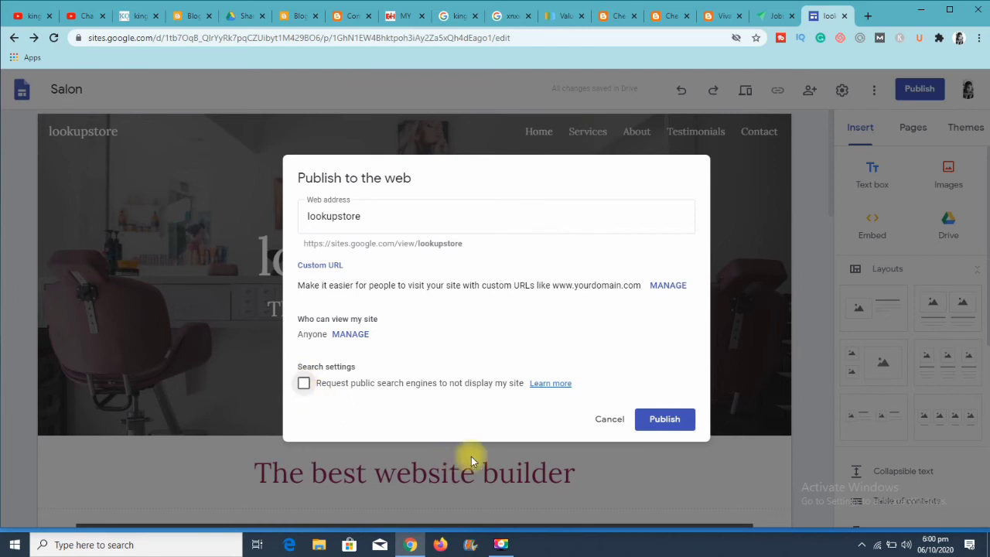
click(615, 422)
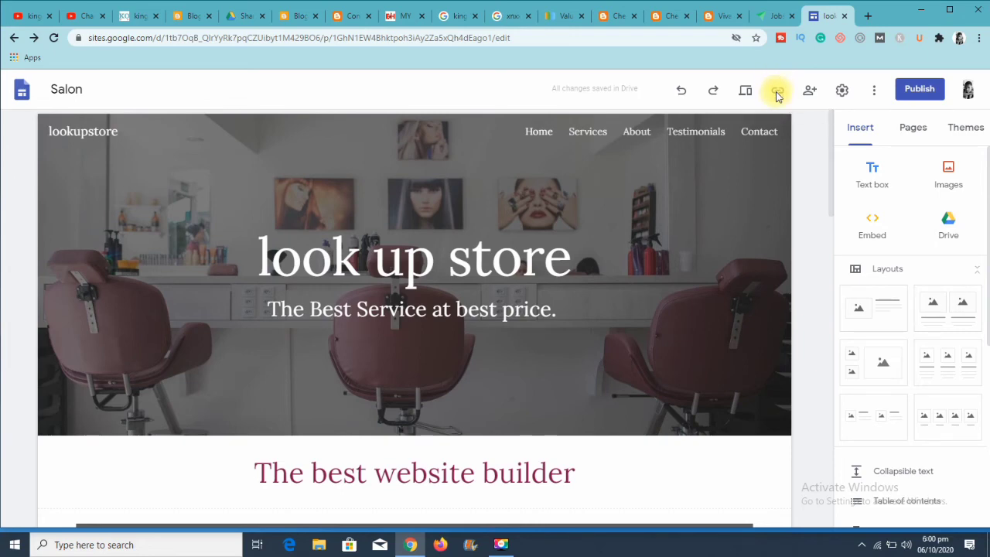
Step: Review the site's sharing options and look through its Navigation, Custom URLs and Brand images settings
click(810, 93)
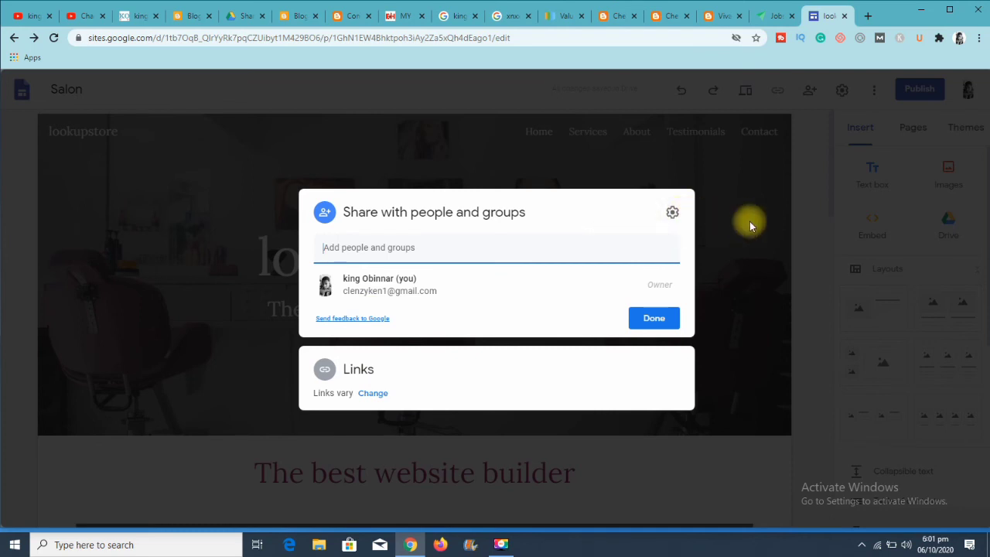
click(659, 317)
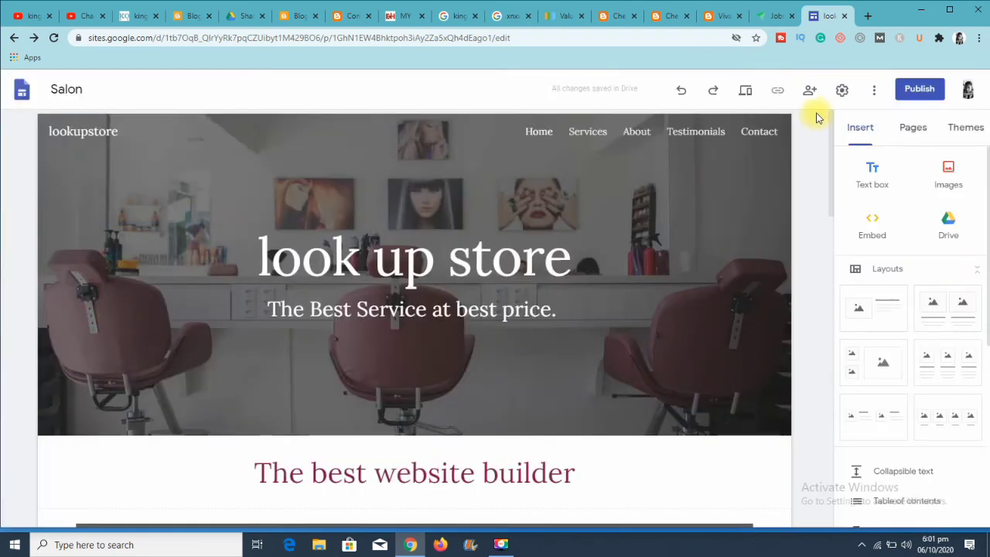
click(842, 91)
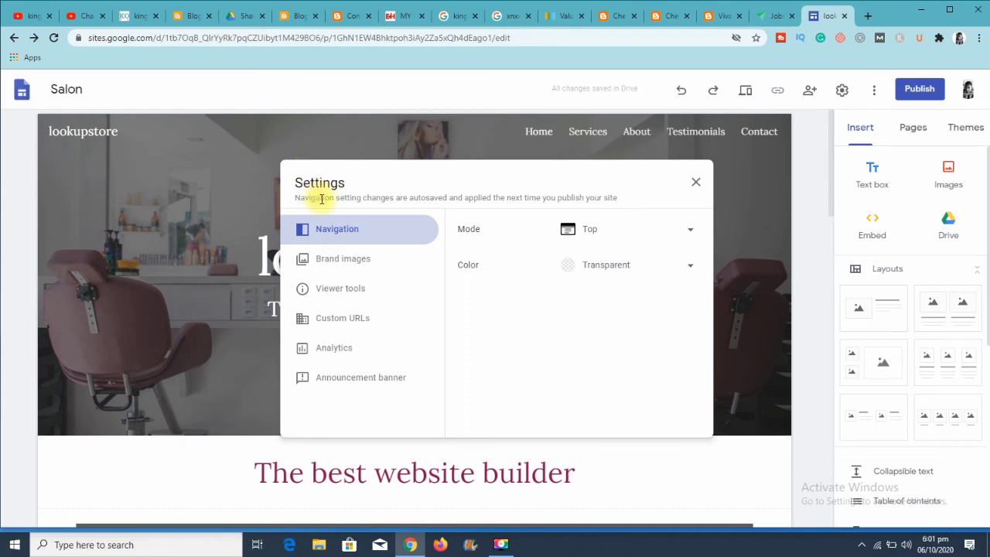
click(329, 323)
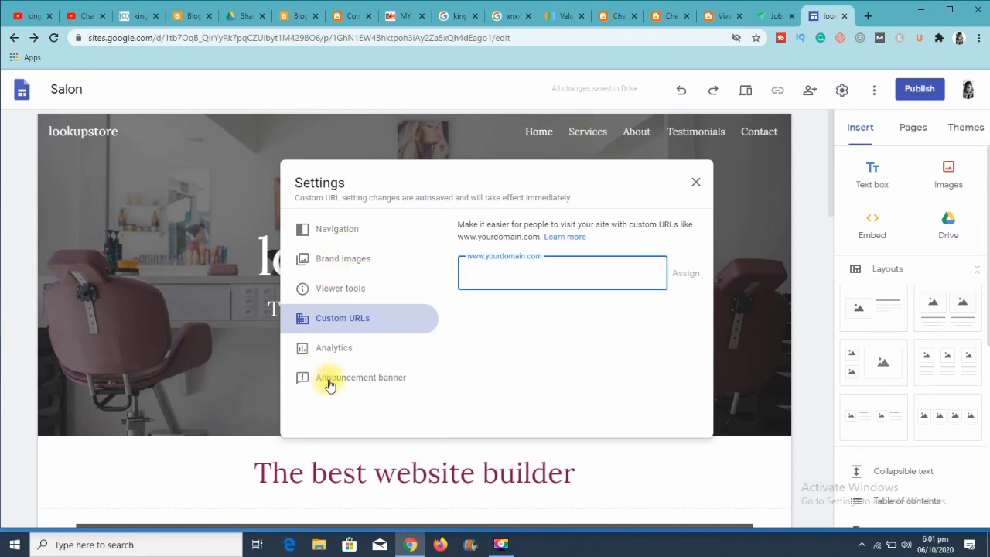
click(347, 259)
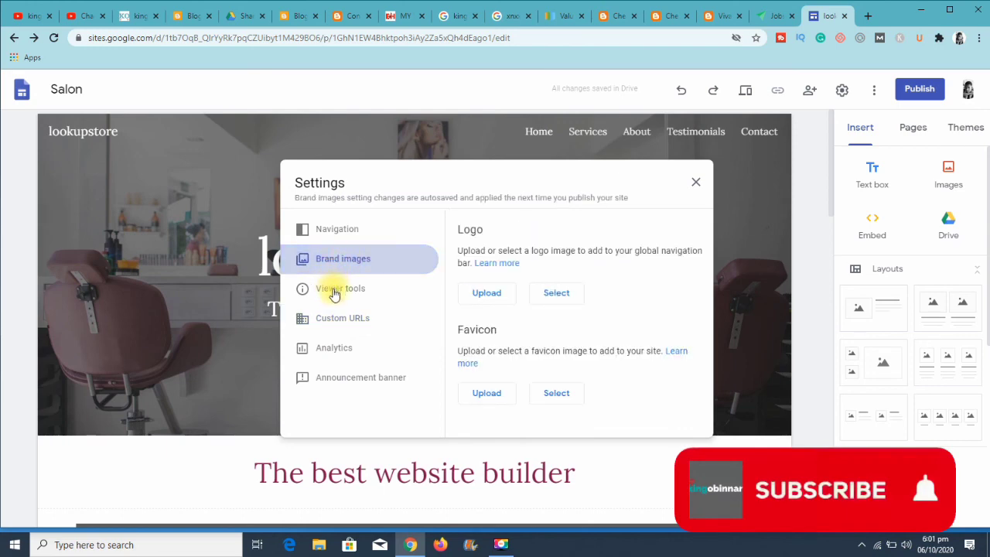
click(695, 182)
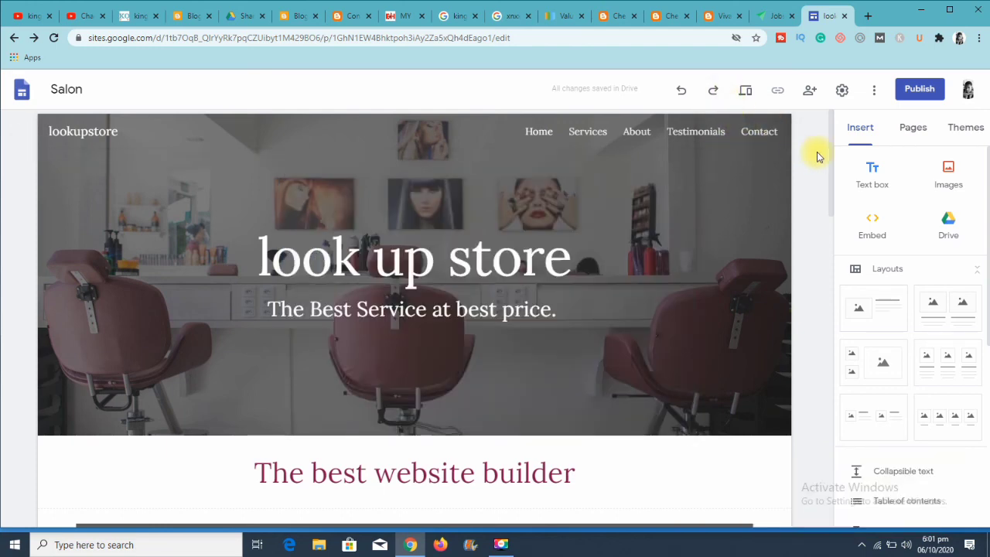
drag(831, 159, 789, 116)
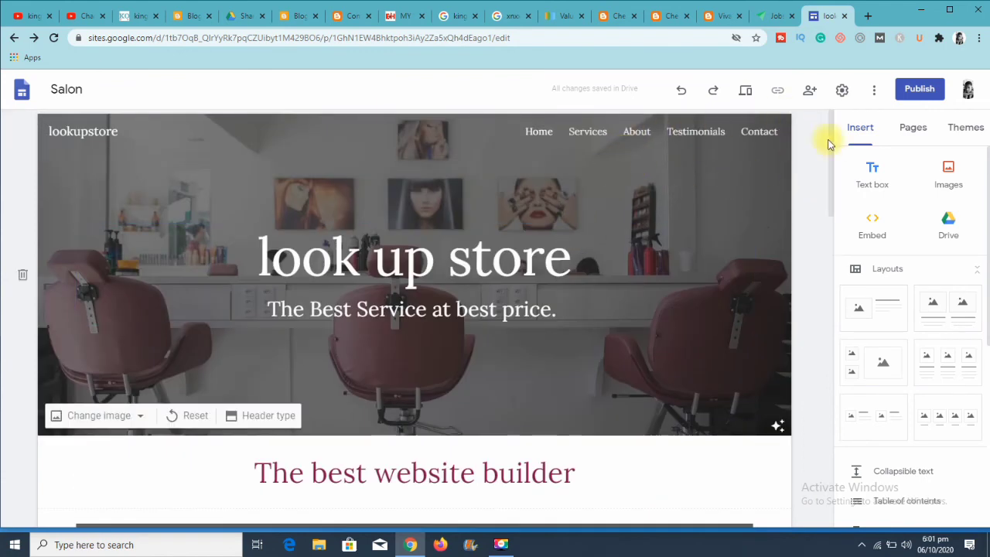
drag(832, 155, 805, 148)
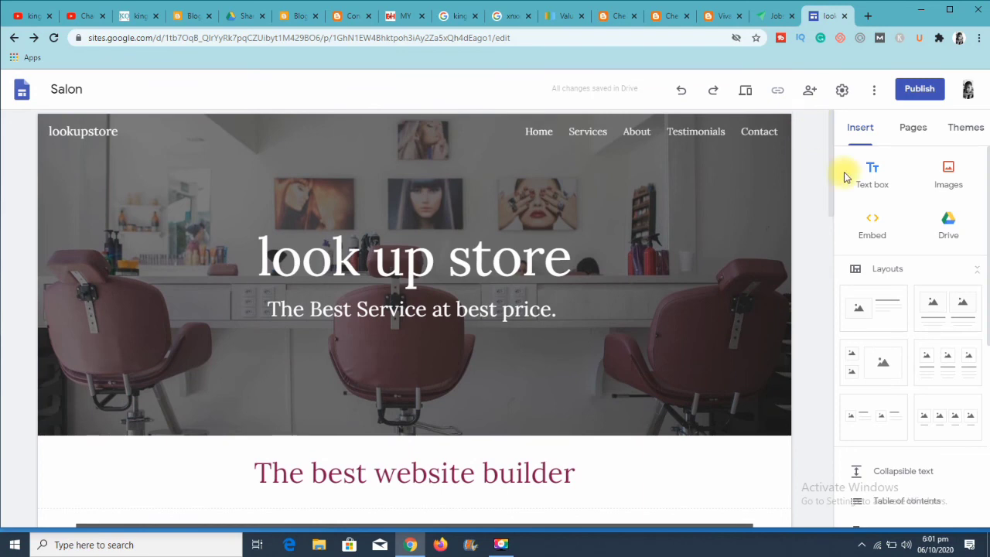
scroll(832, 166, down, 1)
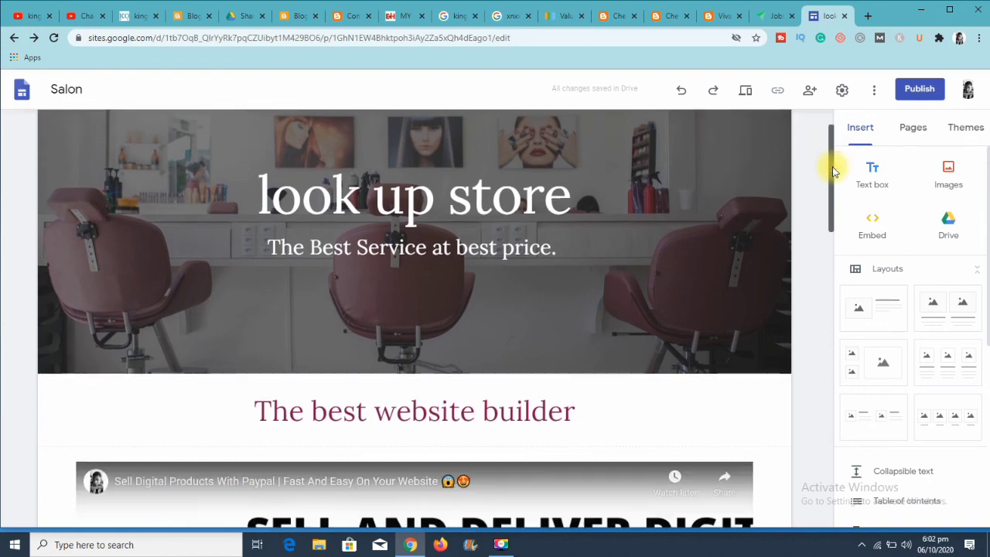
drag(831, 184, 785, 133)
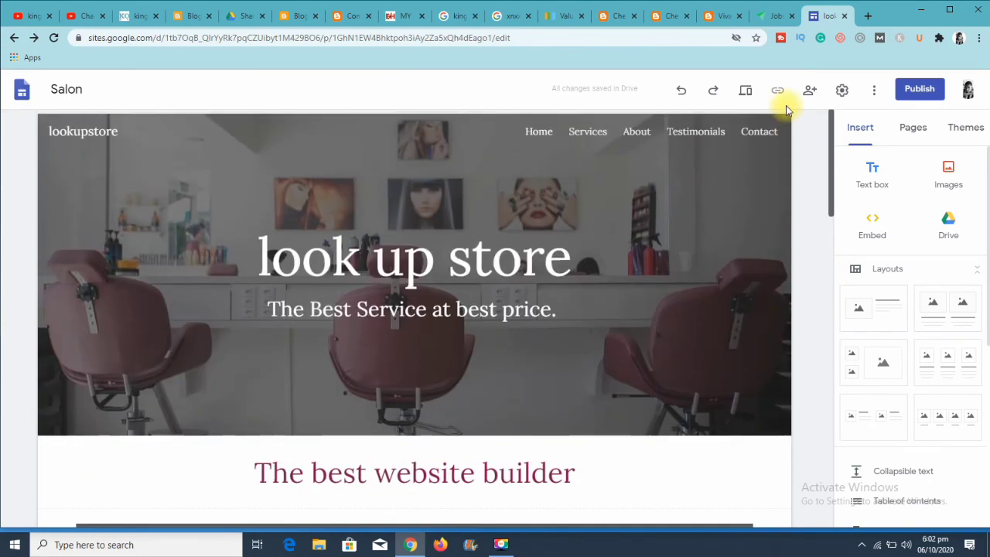